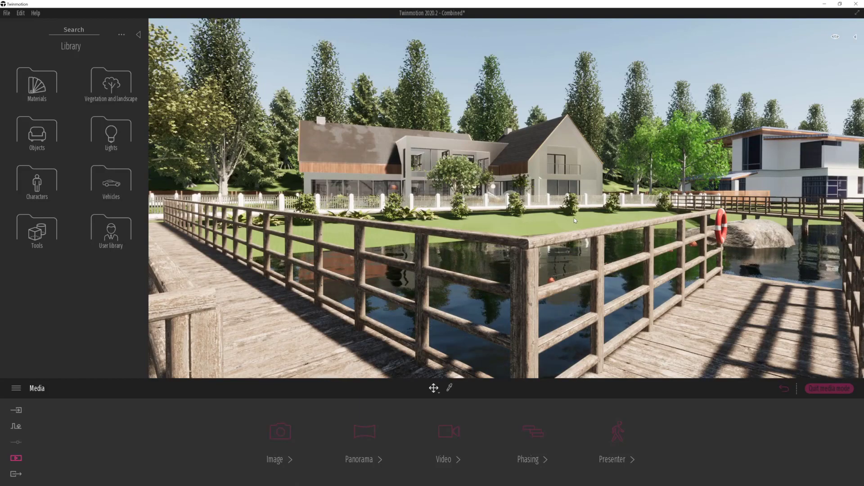
left_click_drag(574, 219, 583, 228)
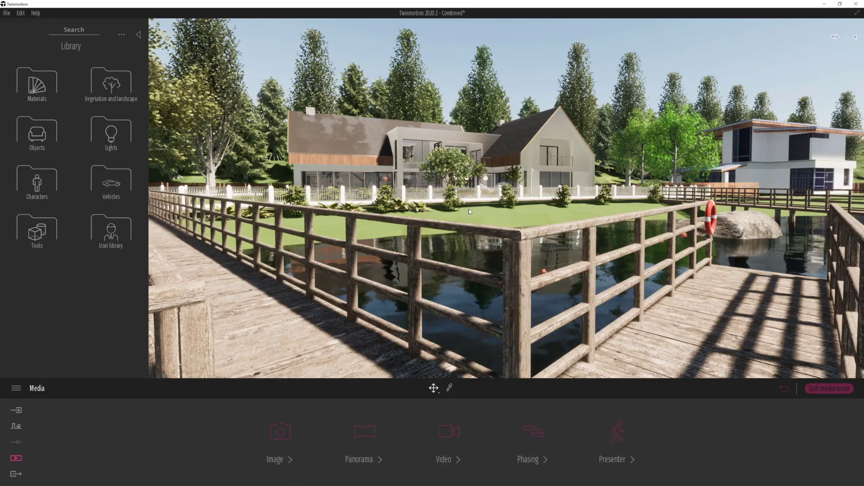
left_click_drag(468, 210, 457, 209)
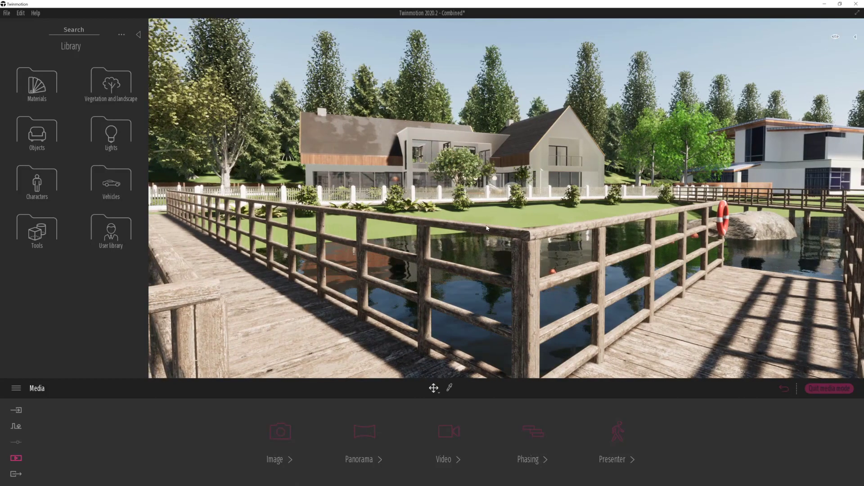
mouse_move(458, 210)
left_mouse_down()
mouse_move(435, 213)
mouse_move(467, 213)
left_mouse_up()
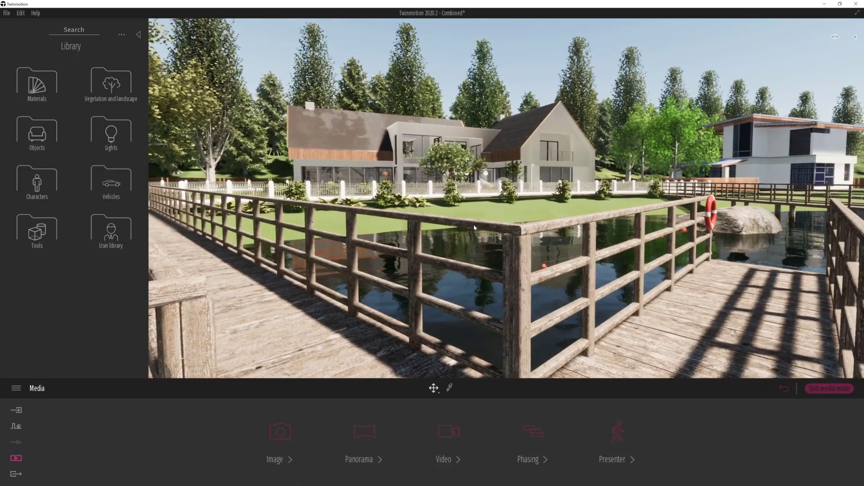
left_click_drag(416, 280, 404, 274)
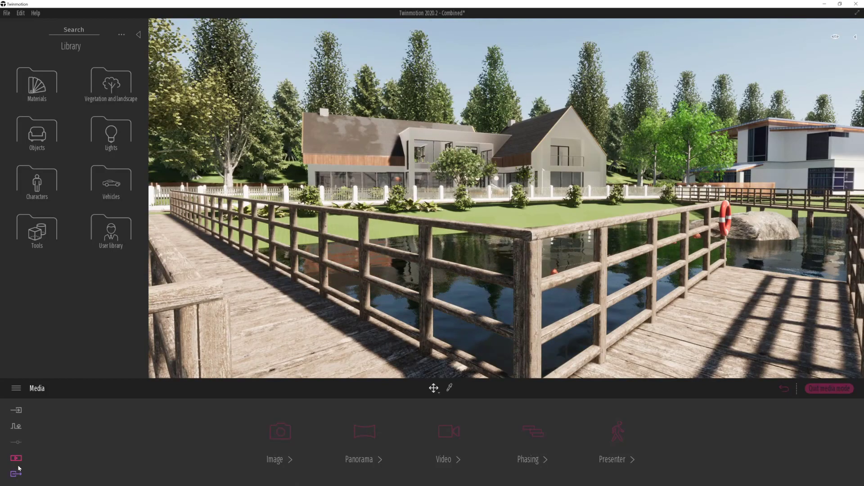
Open the project's panorama media and delete the existing Lake_View panorama
left_click(373, 436)
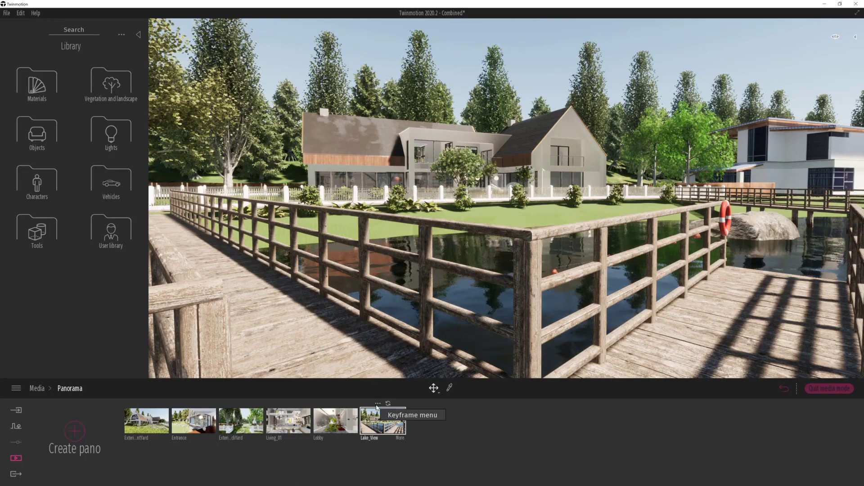
left_click(378, 404)
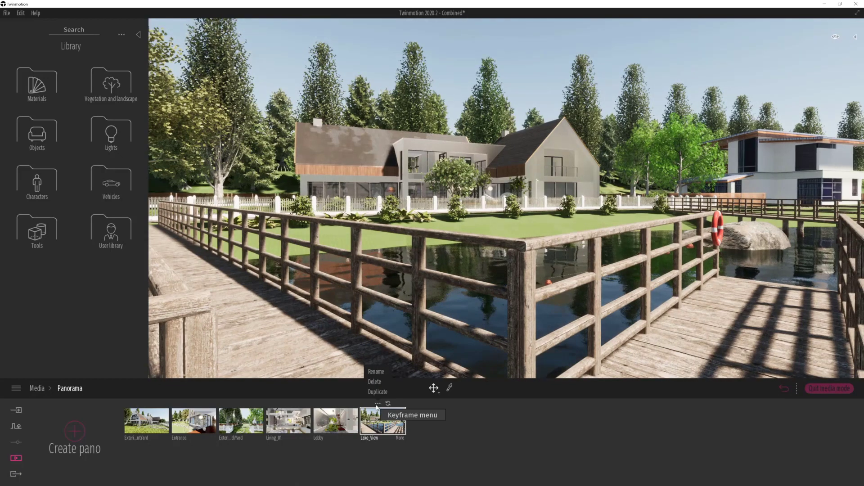
left_click(374, 382)
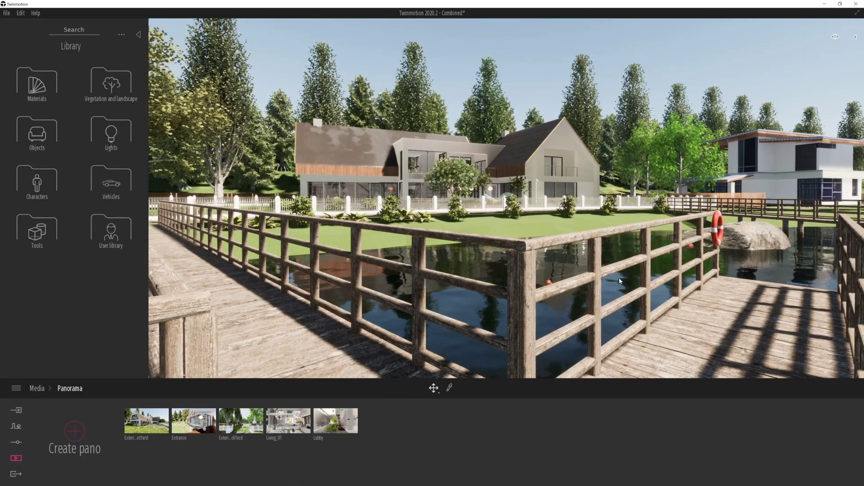
Create a new panorama from the wooden deck facing the lake and houses, check its settings and return to the panorama list
mouse_move(396, 327)
left_mouse_down()
mouse_move(418, 322)
mouse_move(407, 316)
left_mouse_up()
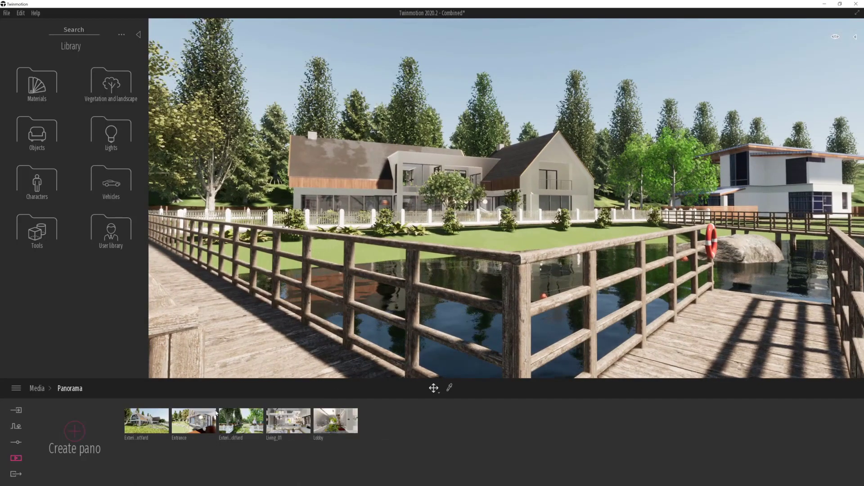
left_click(84, 432)
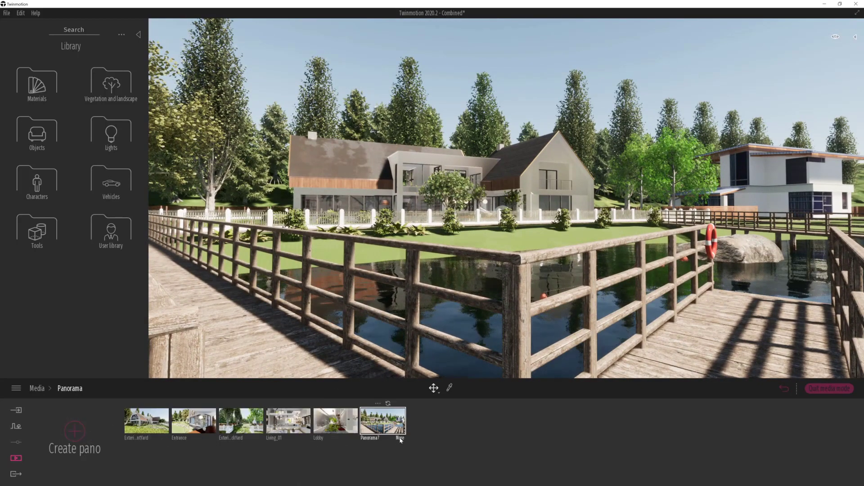
left_click(400, 438)
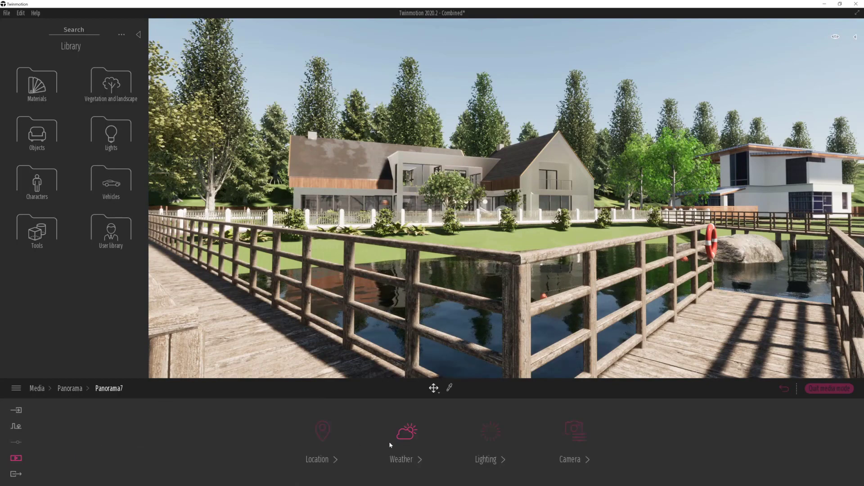
left_click(70, 388)
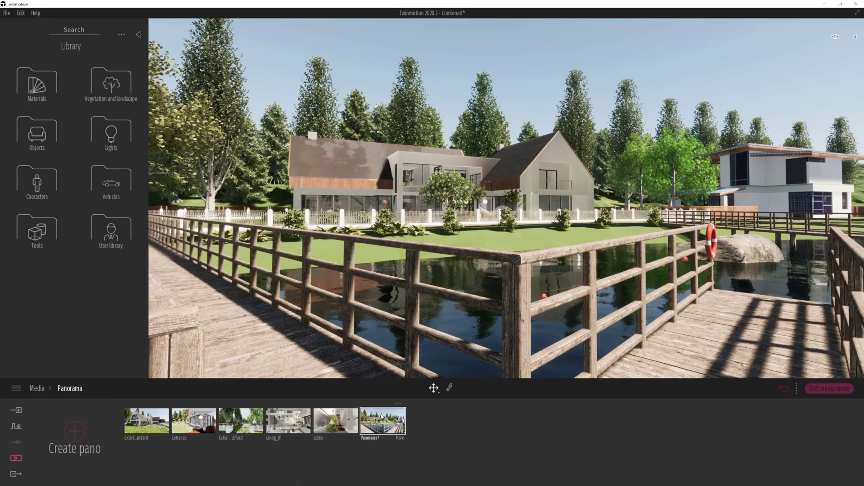
Rename the newly created panorama as Lake_View
left_click(378, 404)
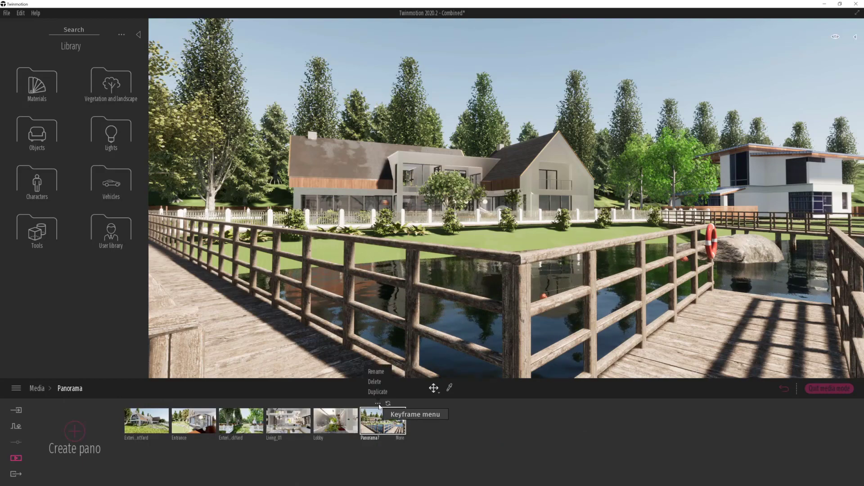
left_click(381, 376)
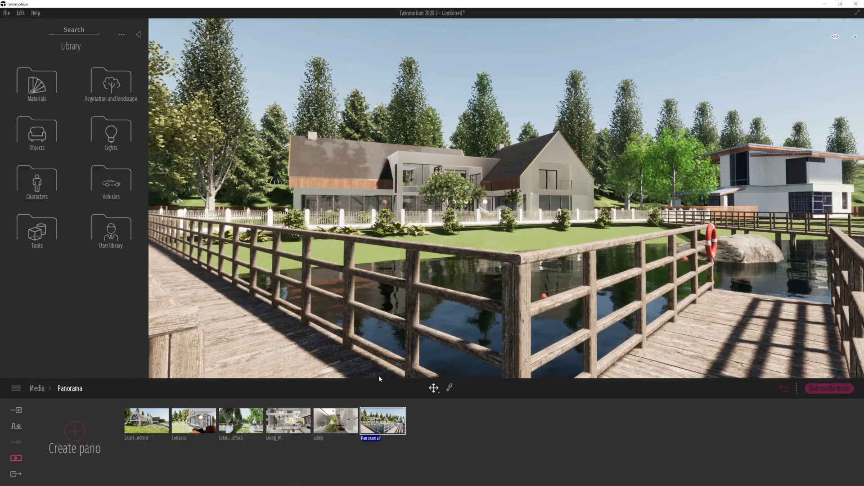
type("Lake")
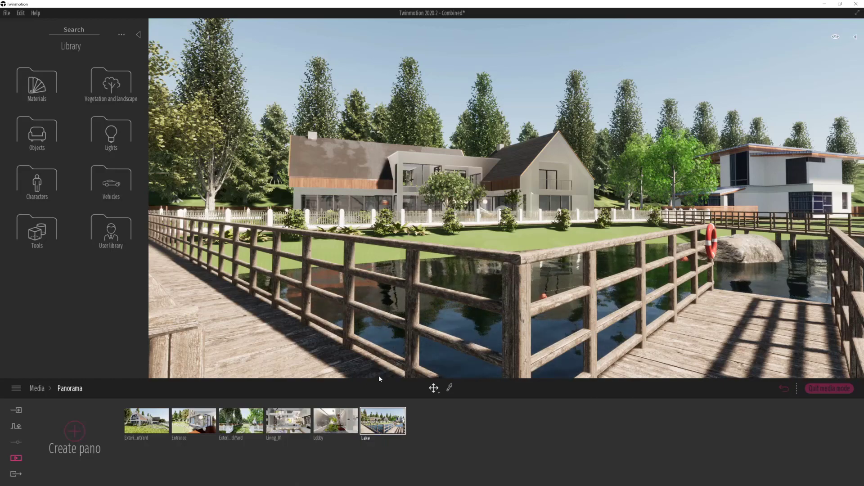
type("_View")
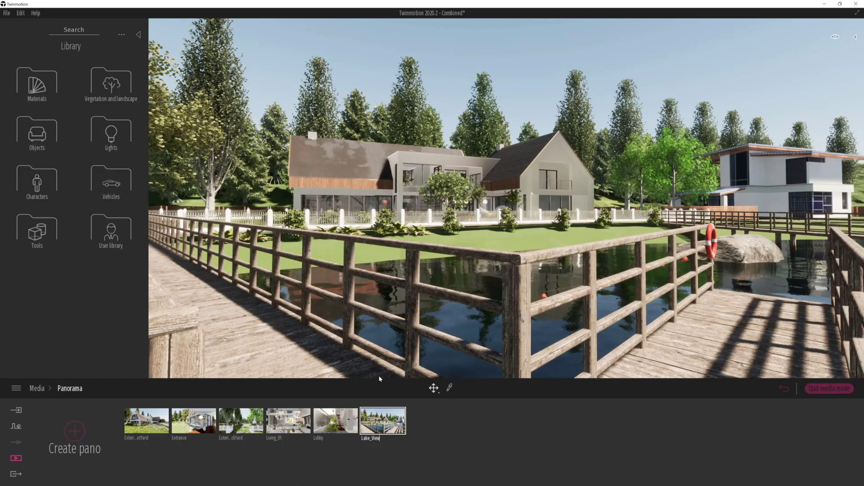
key("Return")
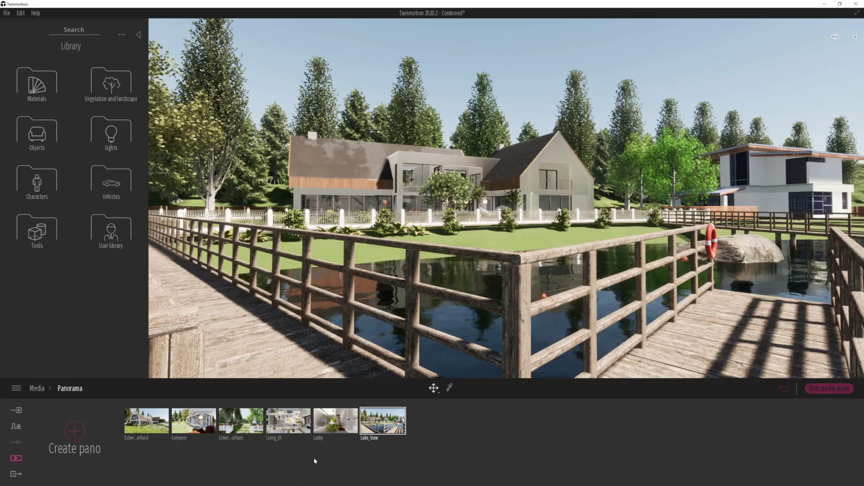
Choose only Lake_View as the panorama to export and review the panorama export settings
left_click(18, 474)
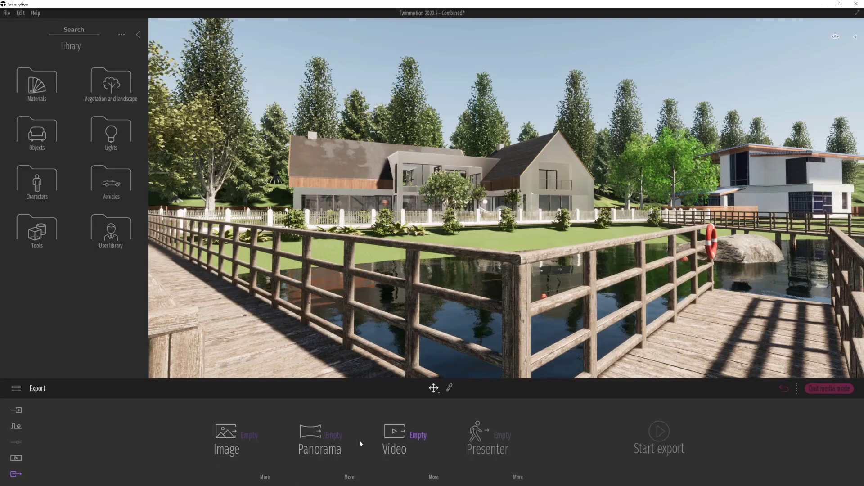
left_click(336, 436)
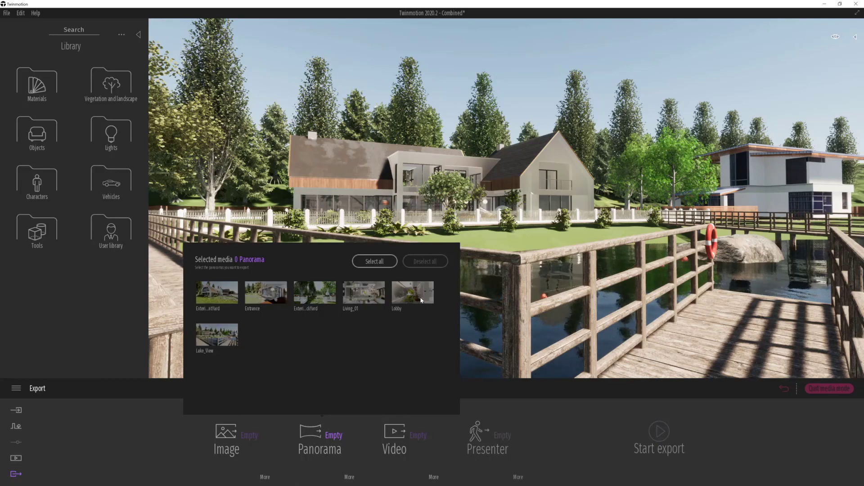
left_click(207, 340)
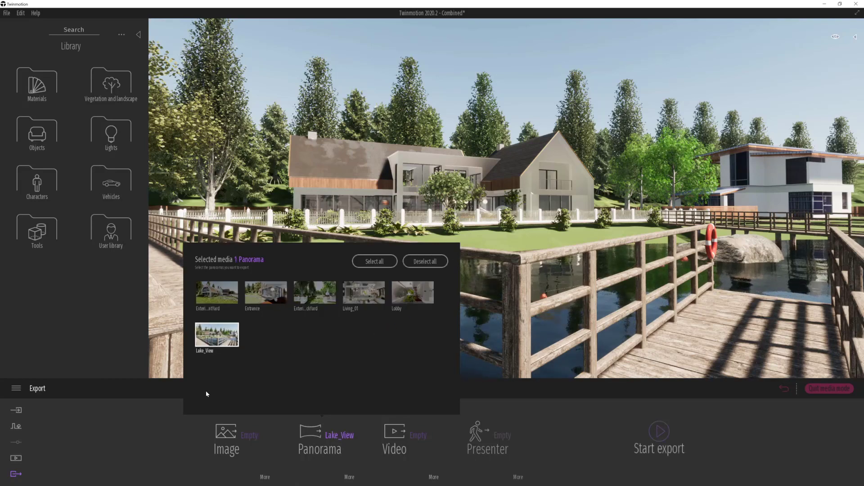
left_click(115, 455)
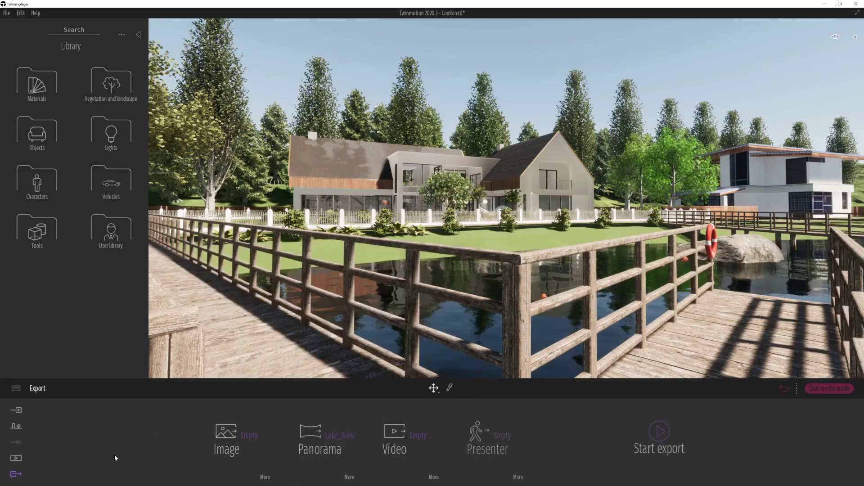
left_click(350, 478)
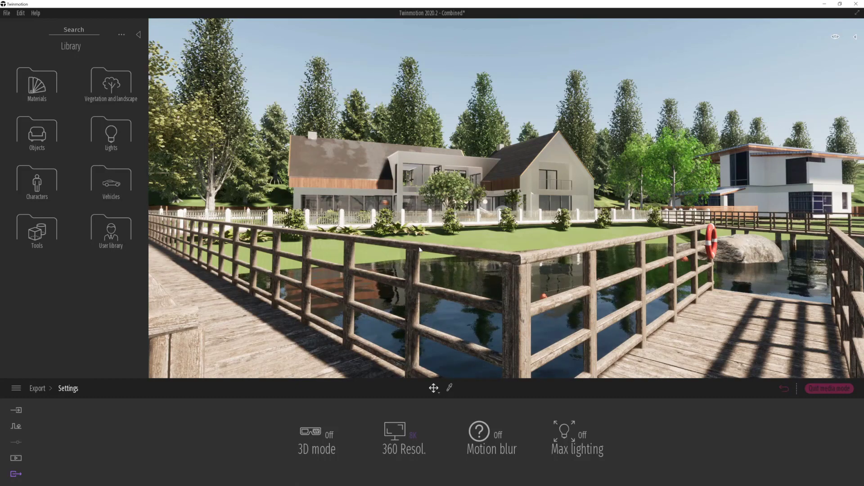
left_click(15, 476)
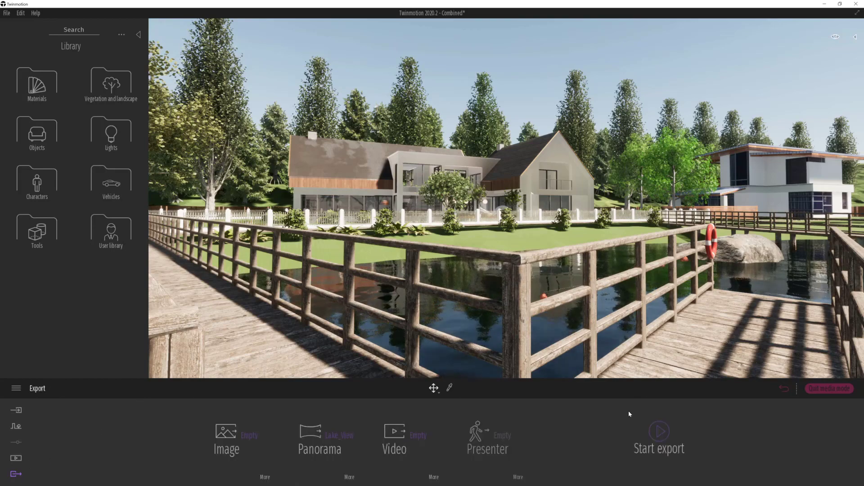
Start exporting the Lake_View panorama and choose the destination folder for the image
left_click(658, 431)
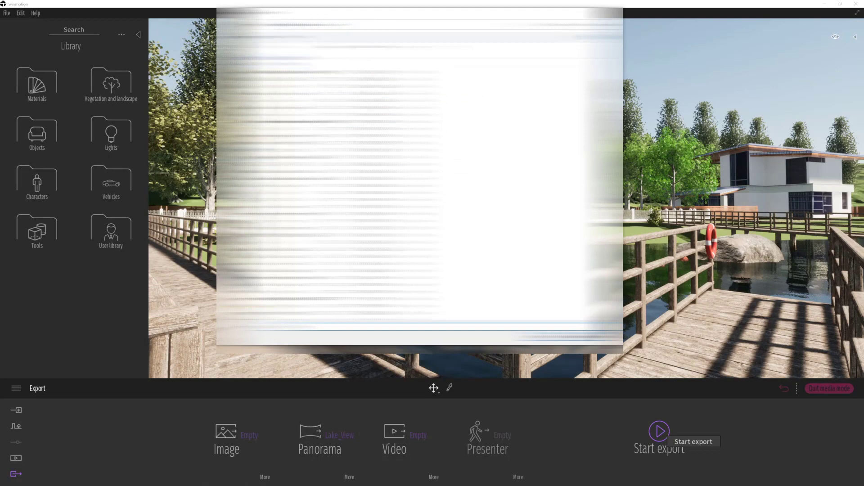
scroll(259, 181, "up", 3)
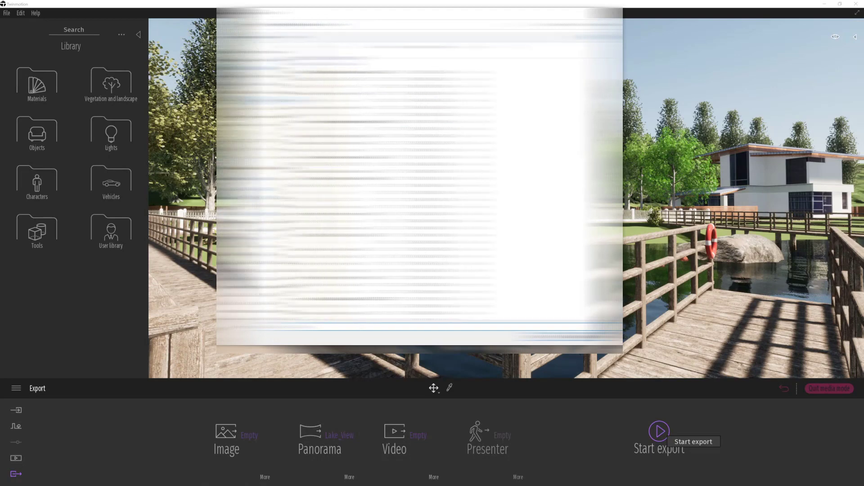
left_click(259, 68)
double_click(360, 68)
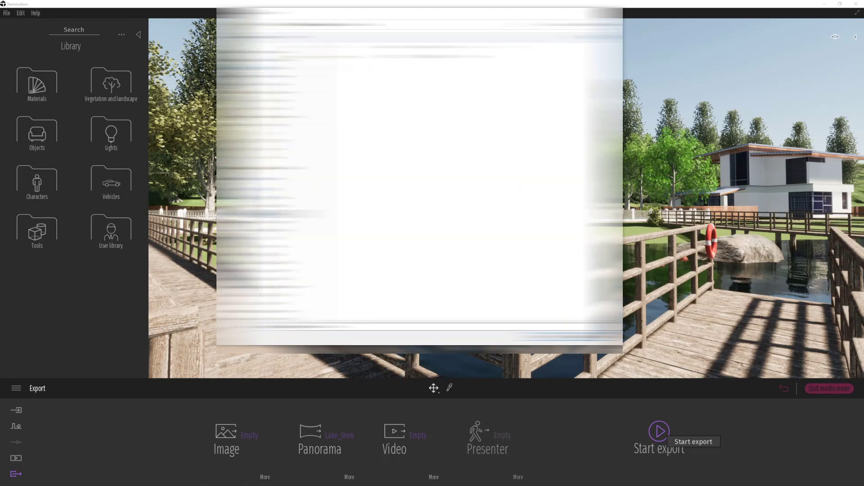
double_click(361, 56)
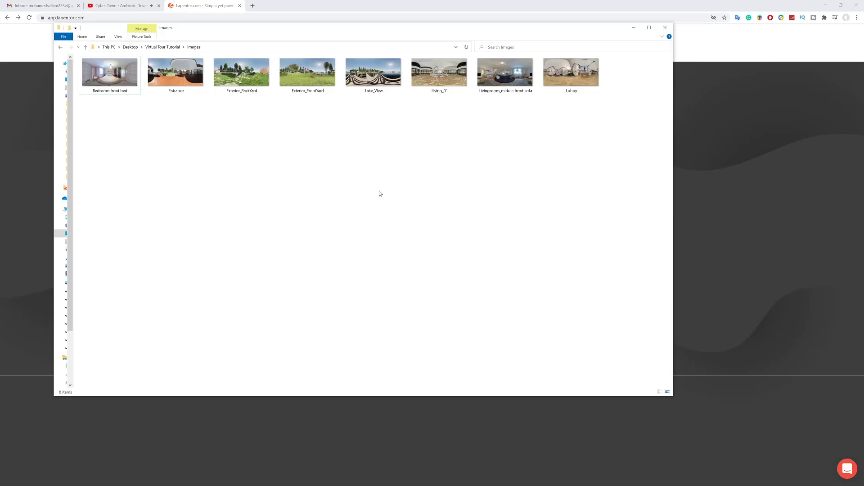
left_click_drag(624, 139, 79, 72)
left_click(203, 135)
left_click_drag(620, 114, 91, 56)
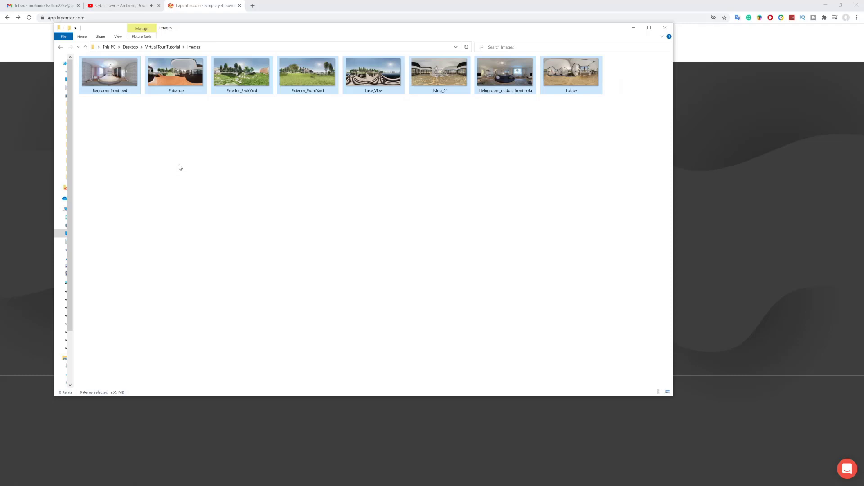
right_click(179, 167)
left_click(209, 145)
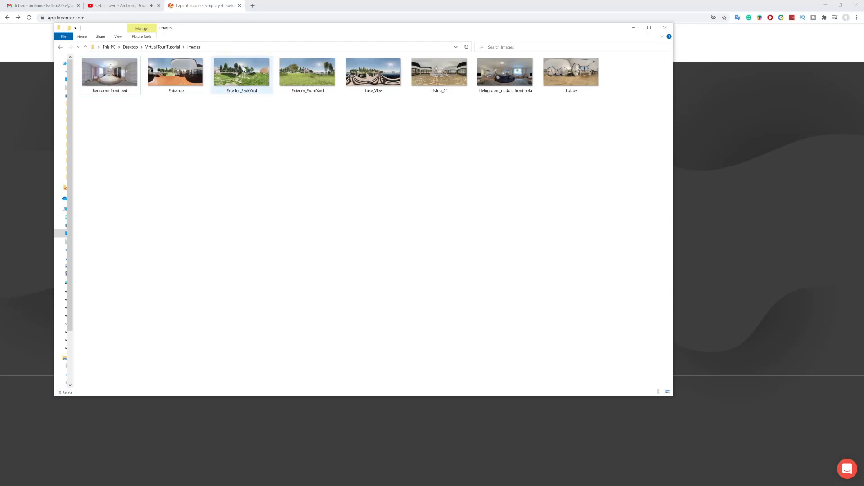
left_click(122, 86)
left_click(485, 75)
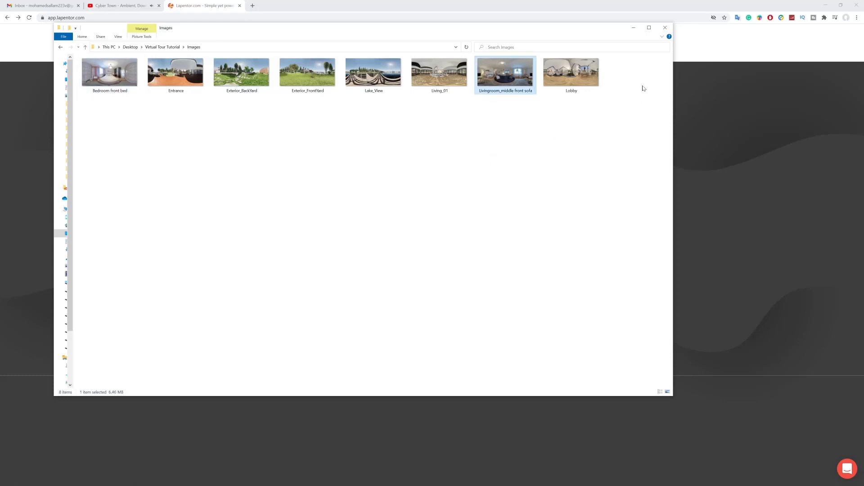
left_click_drag(643, 88, 74, 155)
left_click(273, 177)
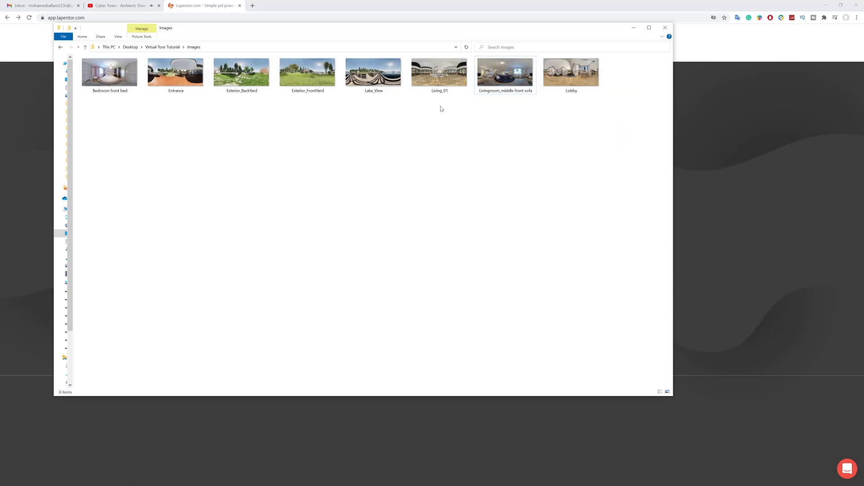
View the "Livingroom_middle front sofa" 360 image from the Images folder full size, then close it
left_click_drag(245, 30, 265, 61)
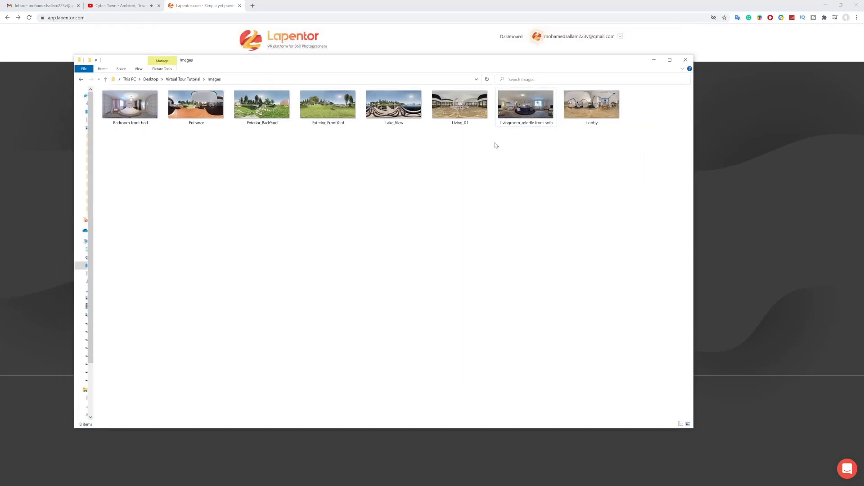
double_click(516, 113)
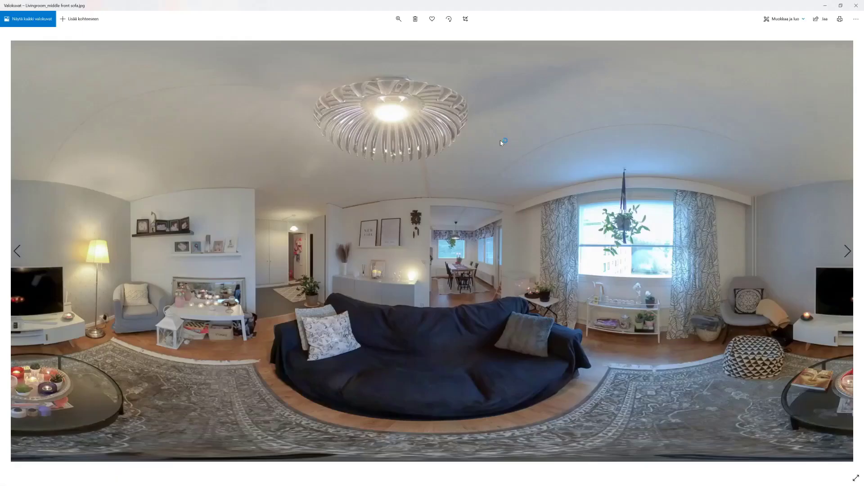
left_click(856, 6)
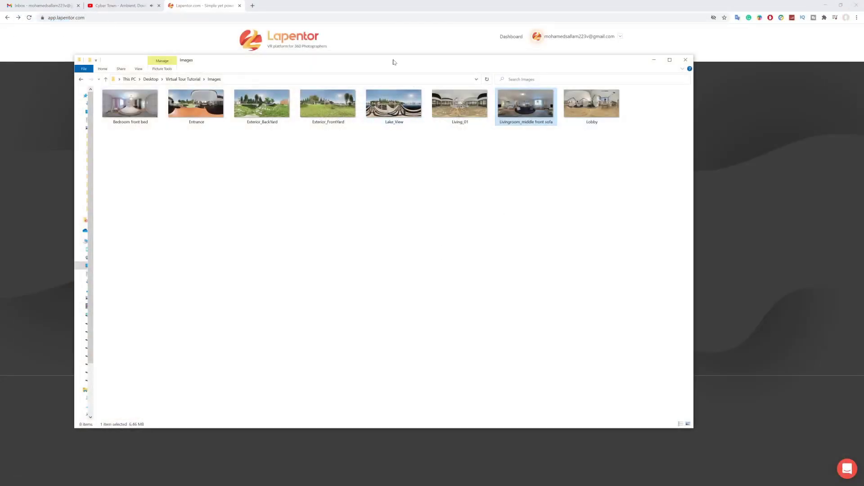
Move the Images folder window off the browser page and select the Lapentor web address
left_click_drag(394, 62, 863, 162)
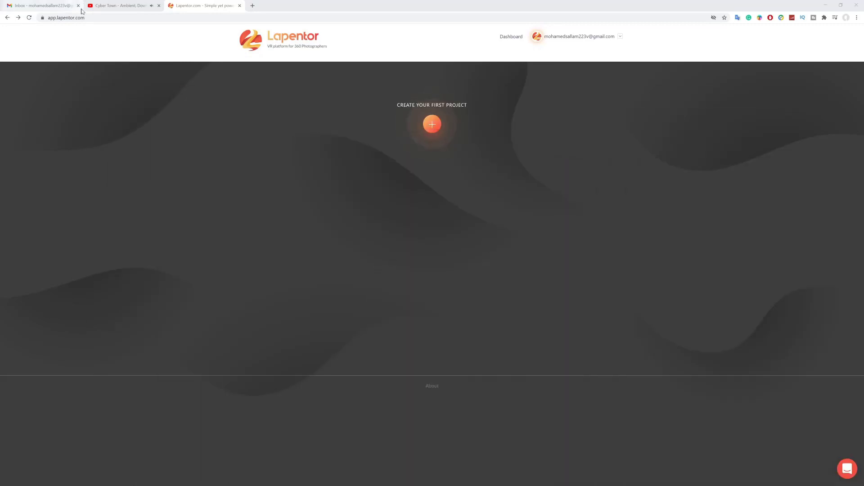
left_click(65, 18)
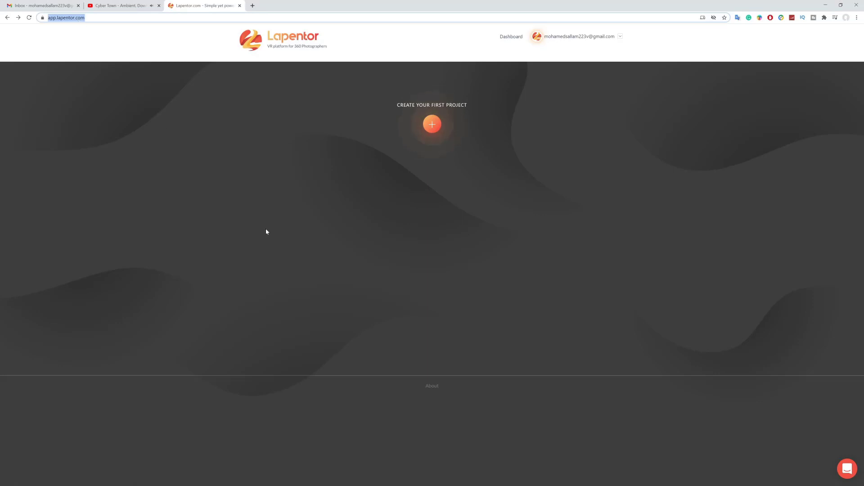
Create a project named "Twinmotion Tutorial" and upload the eight panorama images to its media library
left_click(431, 126)
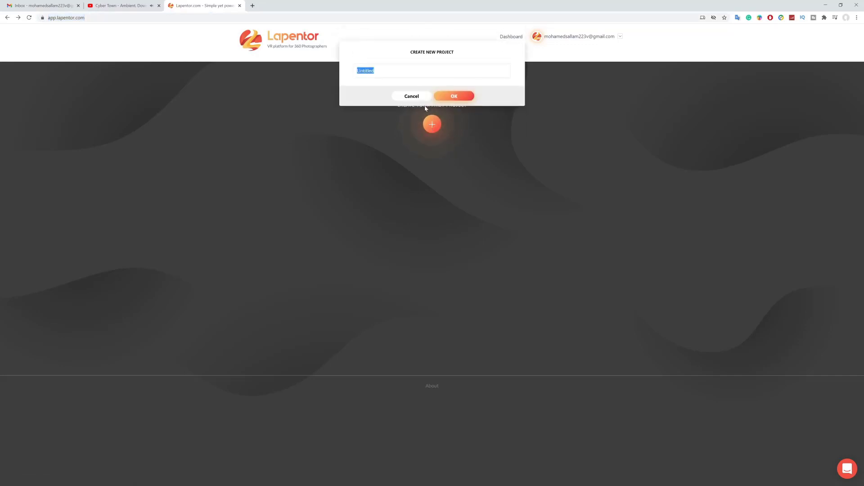
type("Twinmotion Tutoria")
left_click(399, 95)
left_click(454, 96)
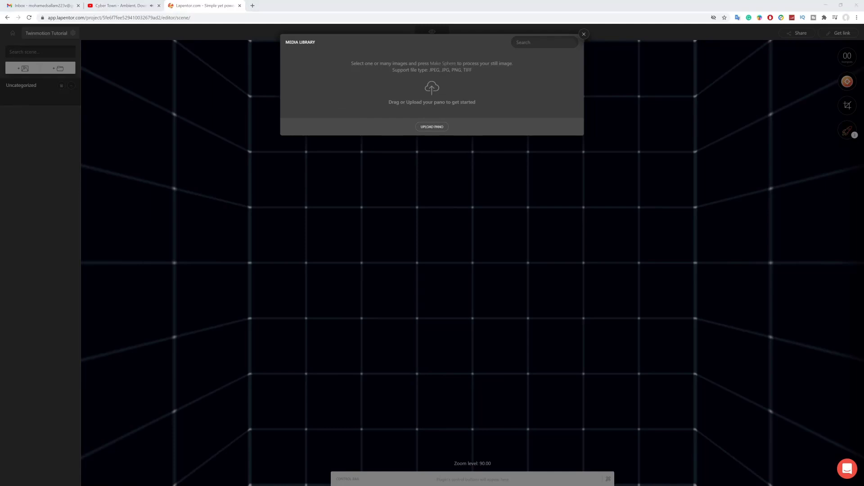
left_click_drag(346, 131, 434, 83)
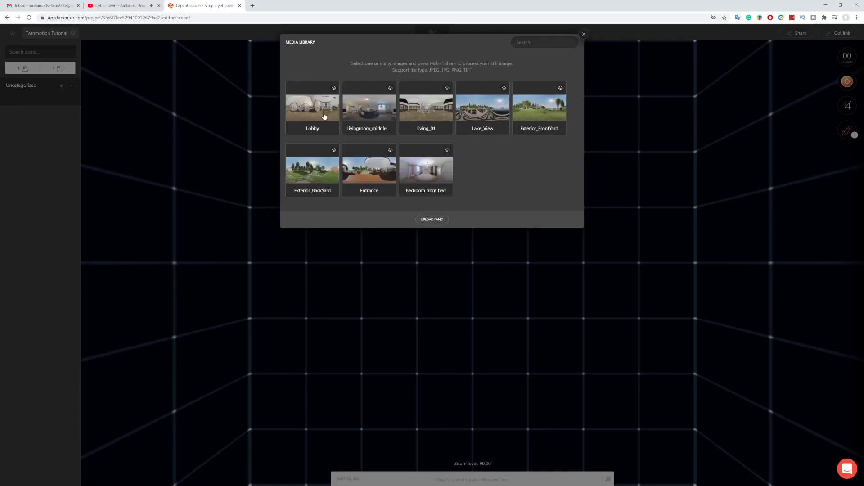
Make Standard spheres from all eight panoramas in the media library, and close the library
left_click(325, 116)
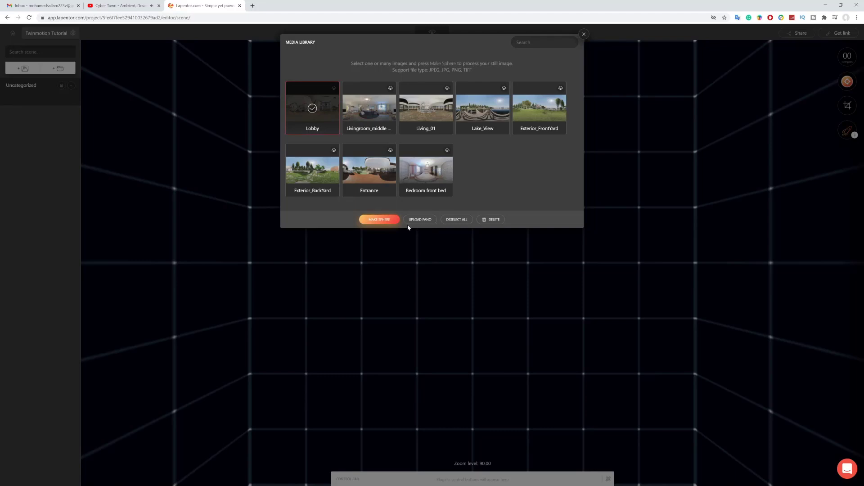
left_click(376, 121)
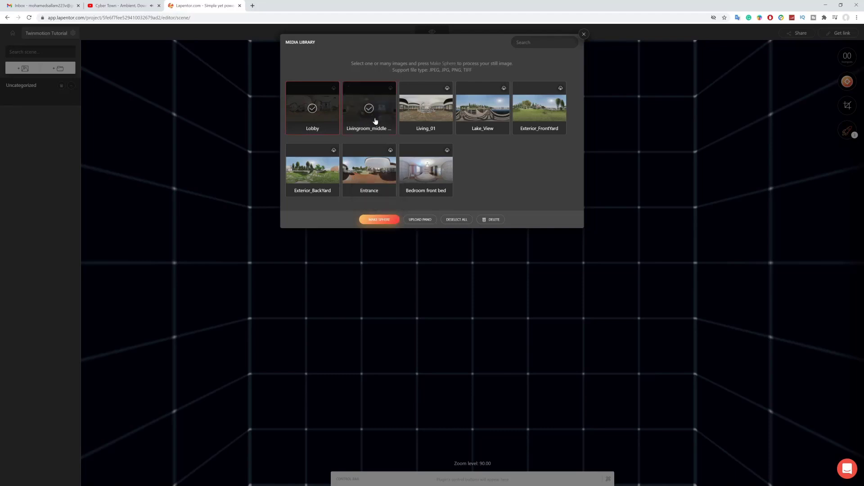
left_click(427, 112)
left_click(493, 116)
left_click(537, 112)
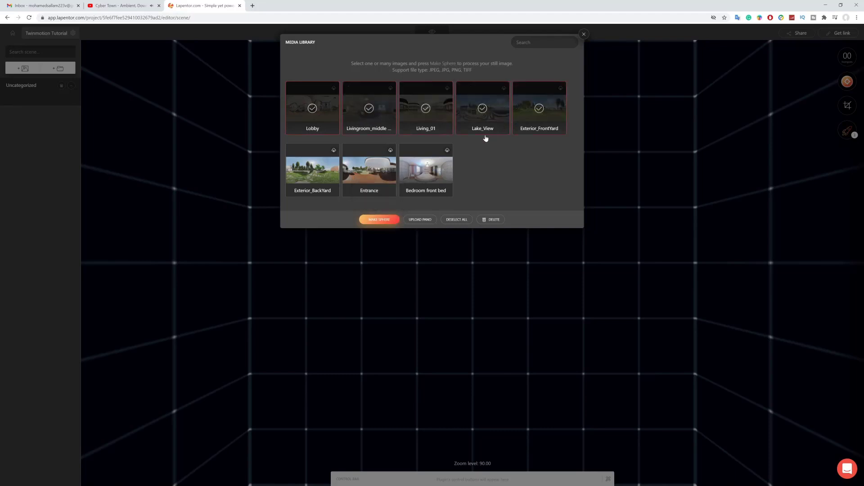
left_click(415, 170)
left_click(381, 171)
left_click(319, 170)
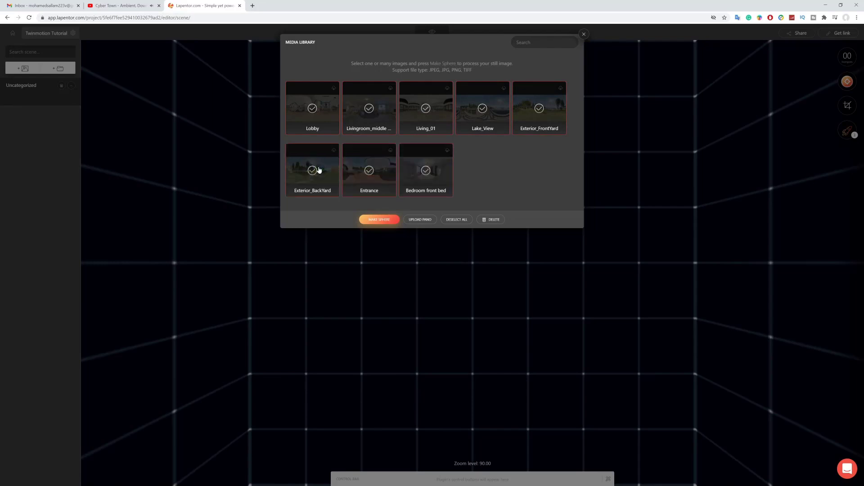
left_click(381, 223)
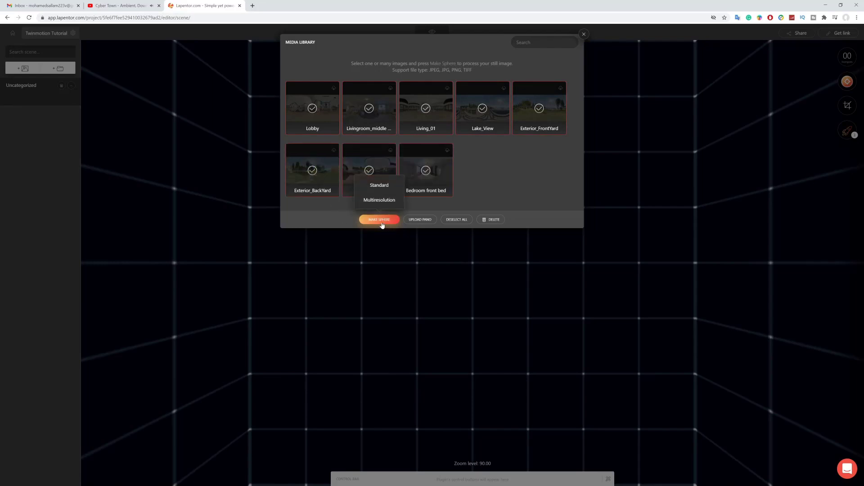
left_click(385, 185)
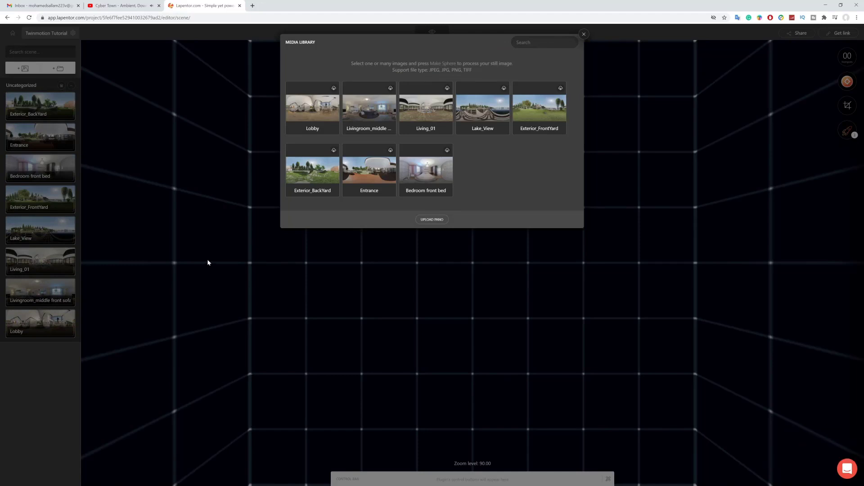
left_click(584, 34)
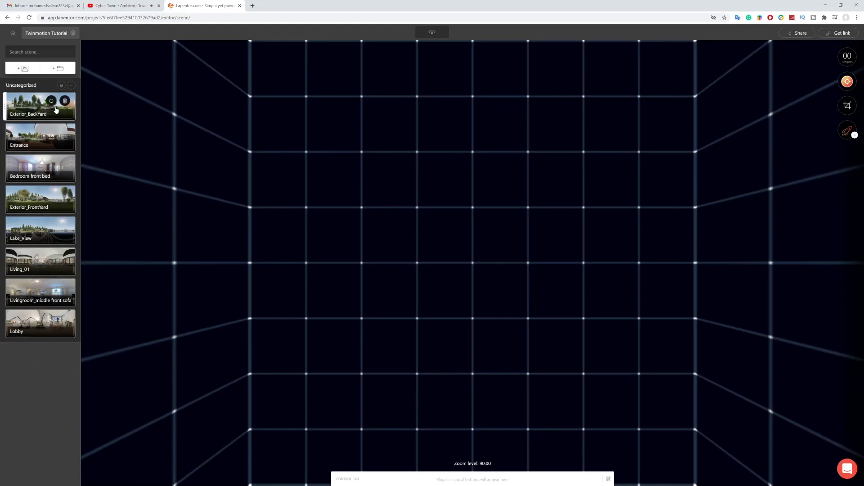
Open the Exterior_BackYard scene and look around the house and garden
left_click(26, 110)
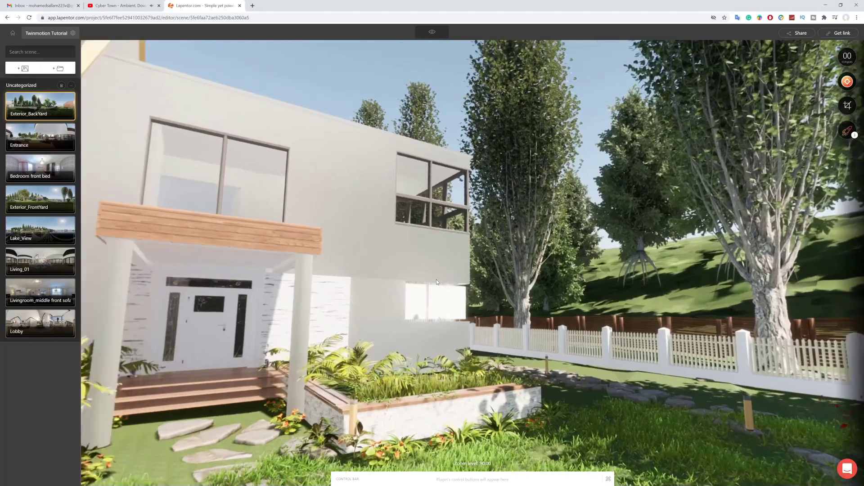
left_click_drag(436, 282, 352, 251)
left_click_drag(639, 196, 407, 142)
left_click_drag(372, 358, 417, 351)
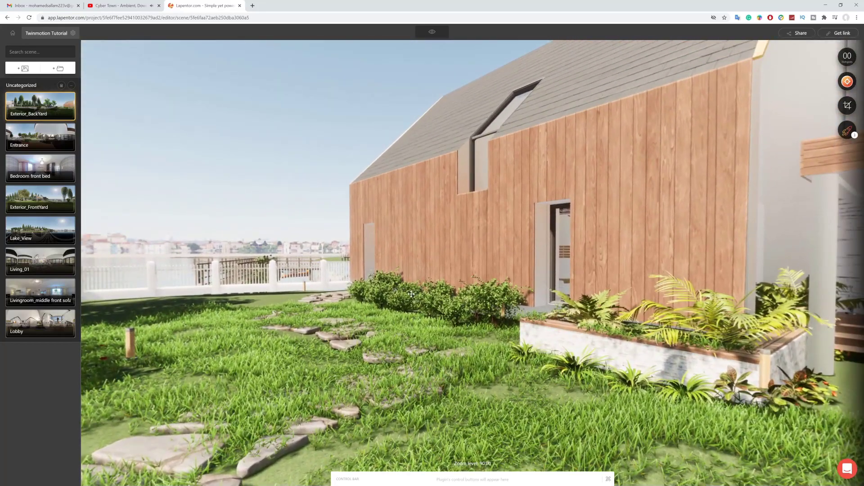
left_click_drag(412, 295, 403, 303)
left_click_drag(455, 257, 445, 282)
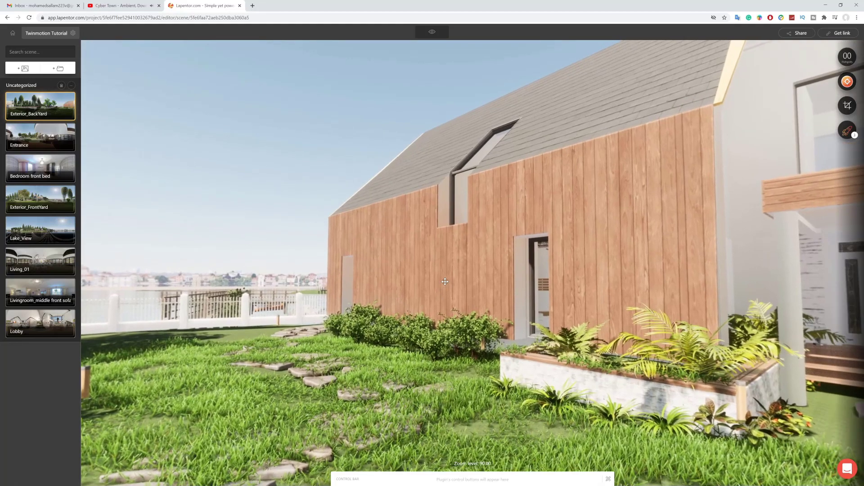
left_click_drag(483, 251, 492, 252)
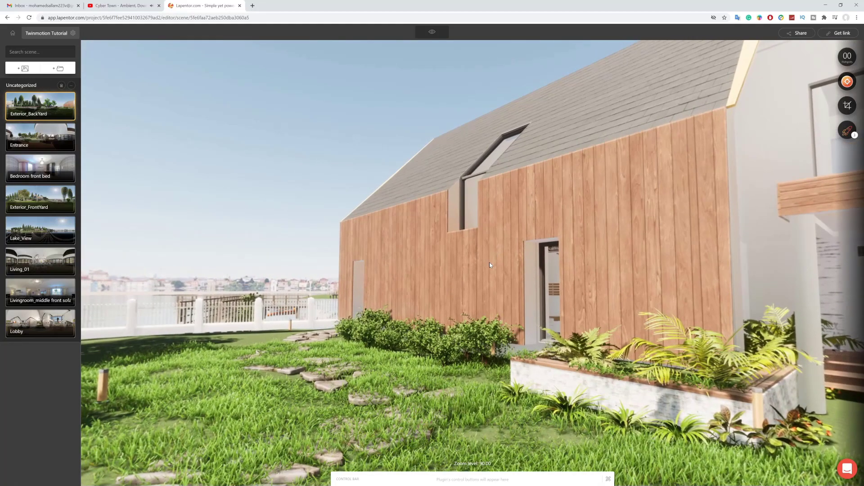
left_click_drag(489, 263, 488, 215)
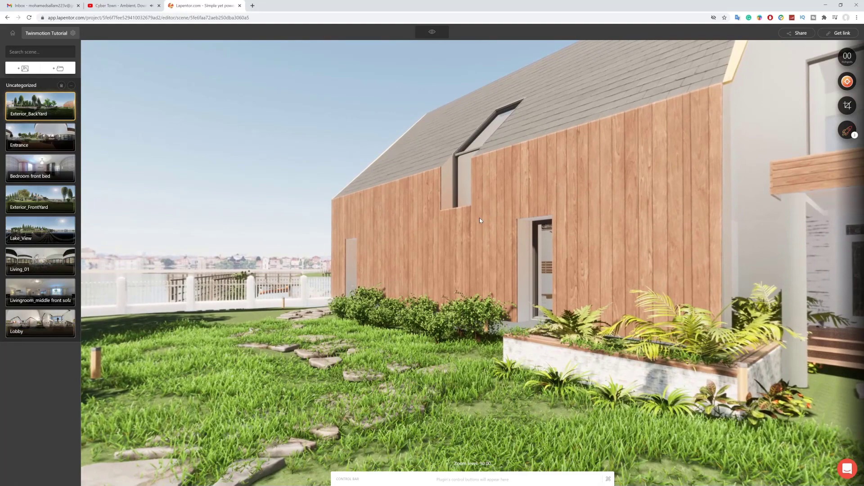
left_click_drag(480, 220, 452, 236)
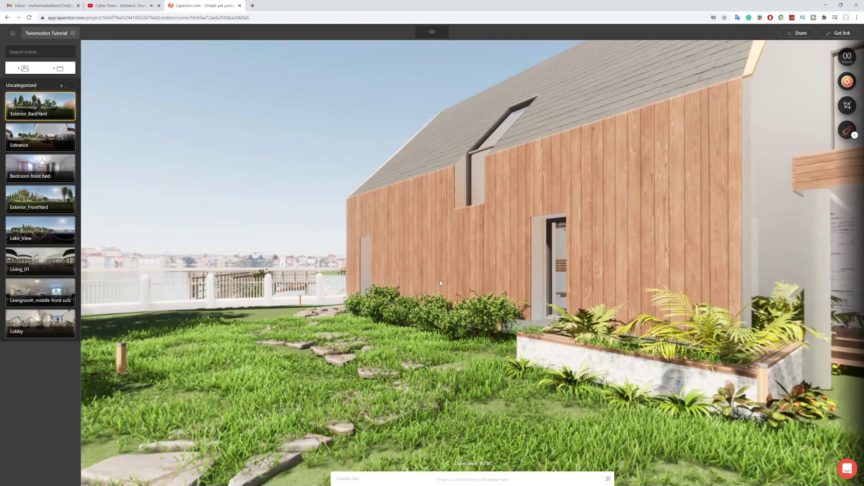
left_click_drag(440, 284, 460, 283)
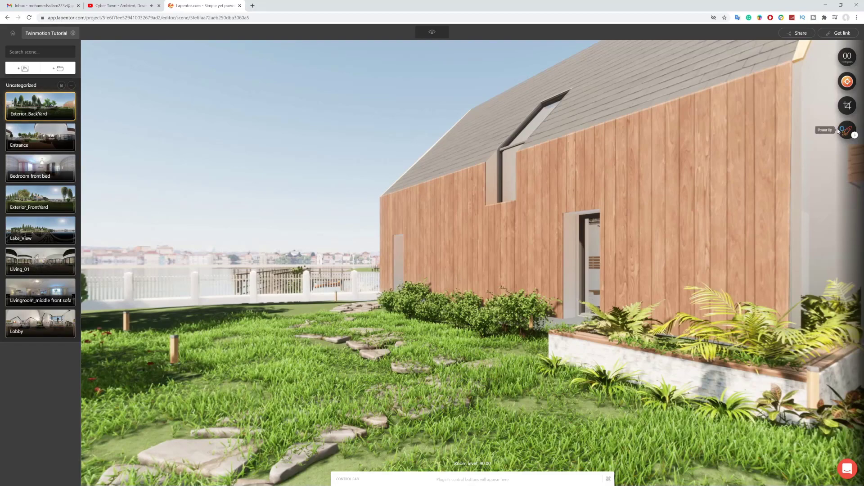
Place a point hotspot at the white fence beside the house, link it to the Exterior_FrontYard scene, and save it
left_click(848, 81)
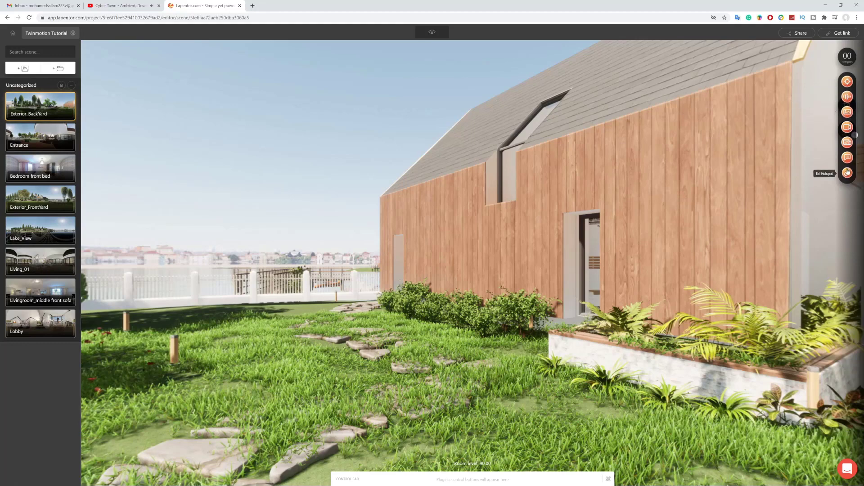
left_click(848, 85)
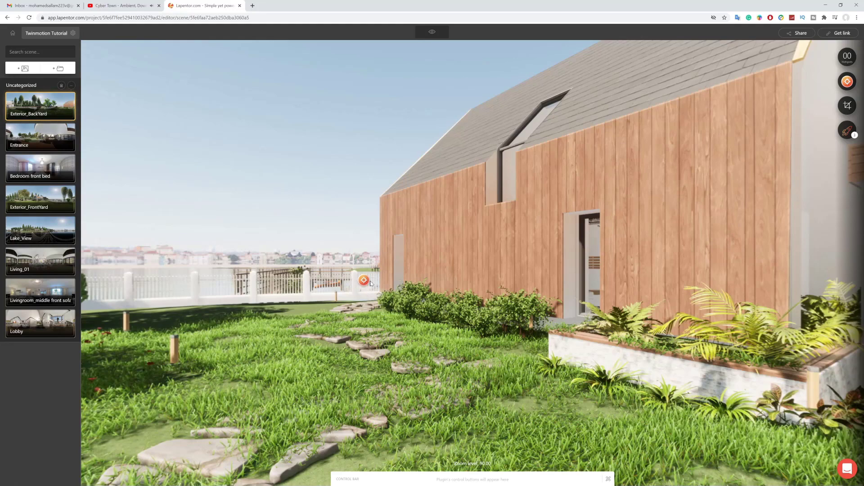
left_click(371, 280)
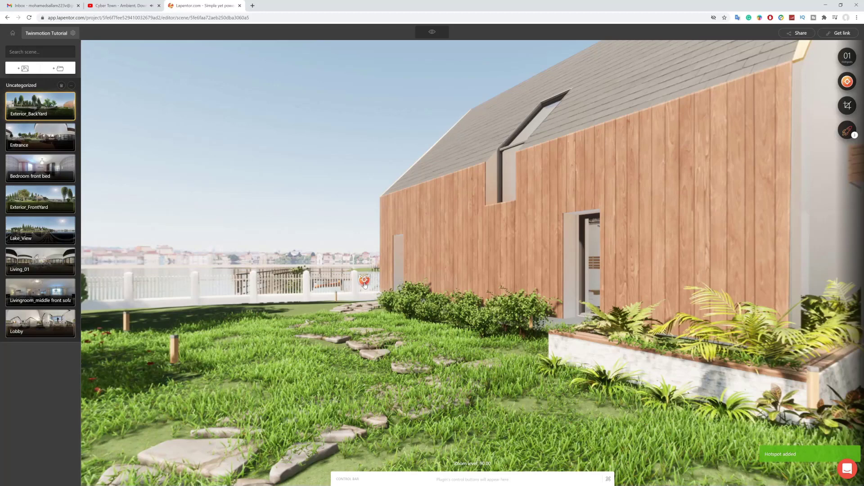
left_click(365, 283)
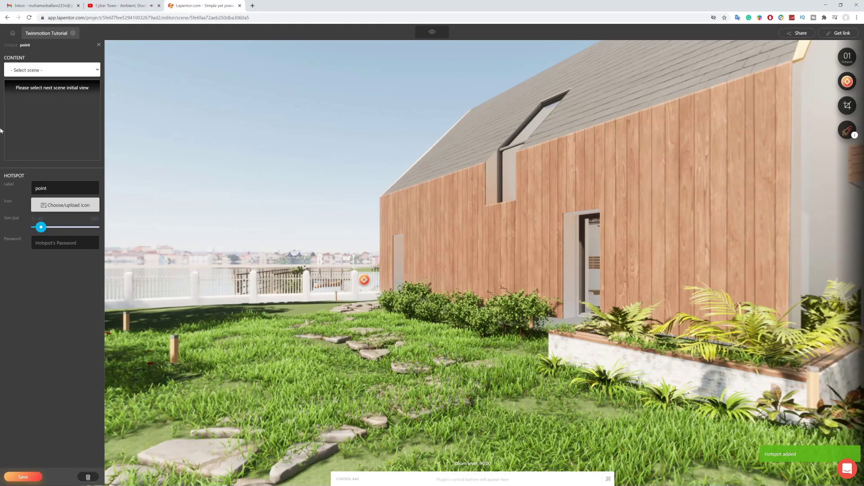
left_click(50, 75)
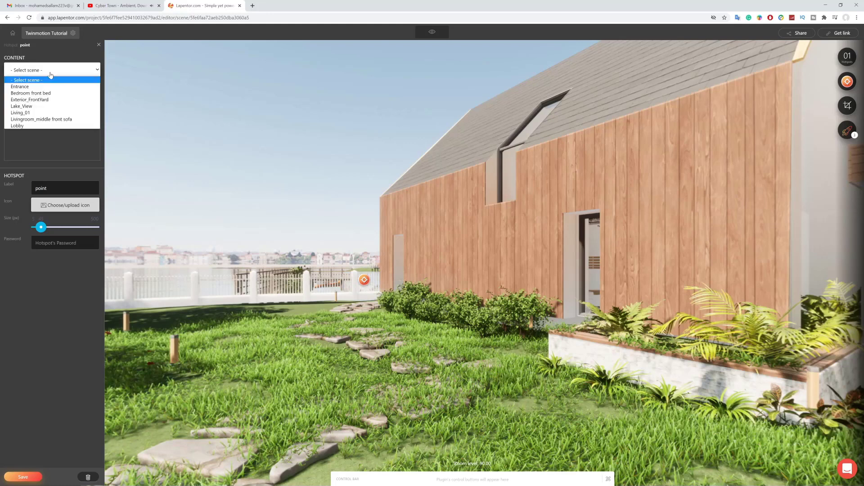
left_click(56, 100)
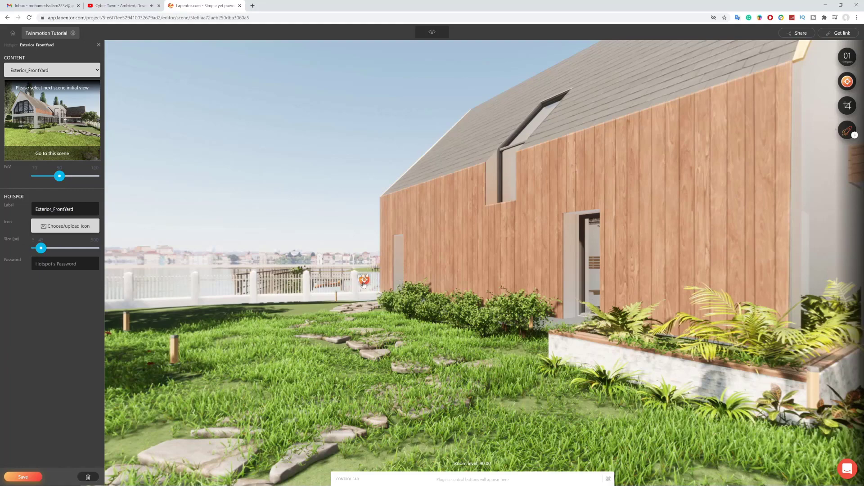
left_click(30, 478)
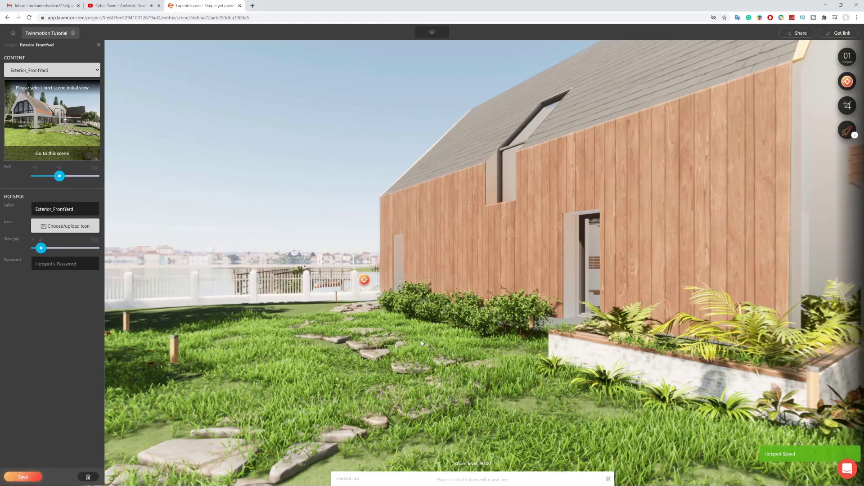
Place a point hotspot on the white entrance door, link it to the Living_01 scene, and save it
left_click_drag(521, 319, 380, 295)
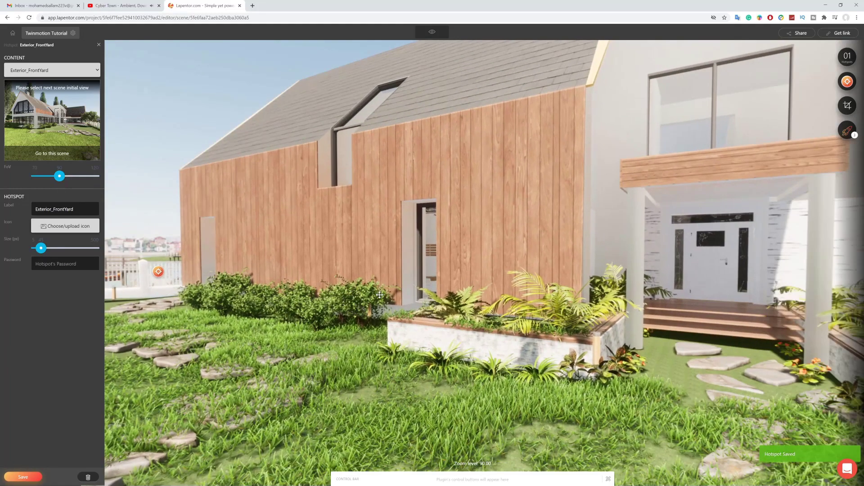
left_click_drag(447, 308, 436, 304)
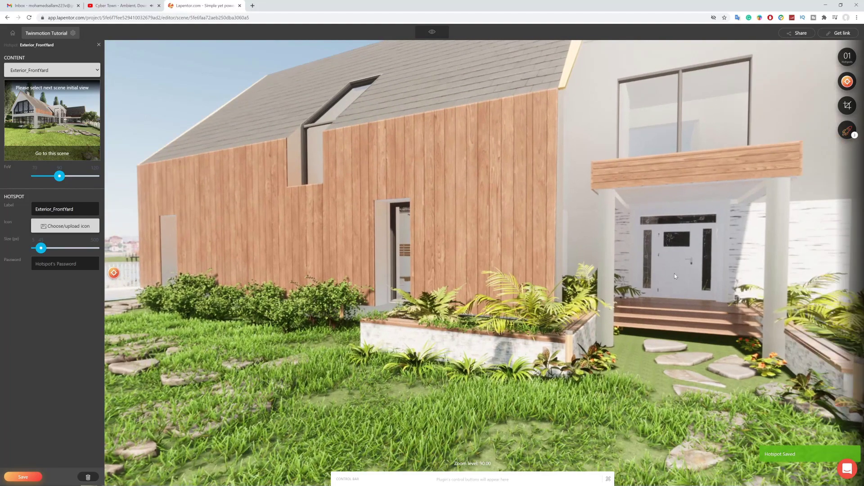
mouse_move(846, 81)
mouse_move(847, 81)
left_mouse_down()
mouse_move(803, 134)
mouse_move(657, 260)
mouse_move(679, 272)
left_mouse_up()
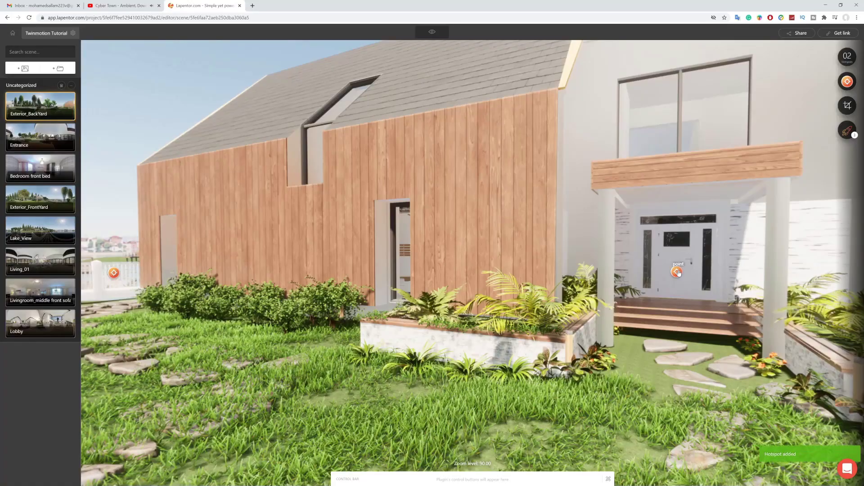
left_click(677, 272)
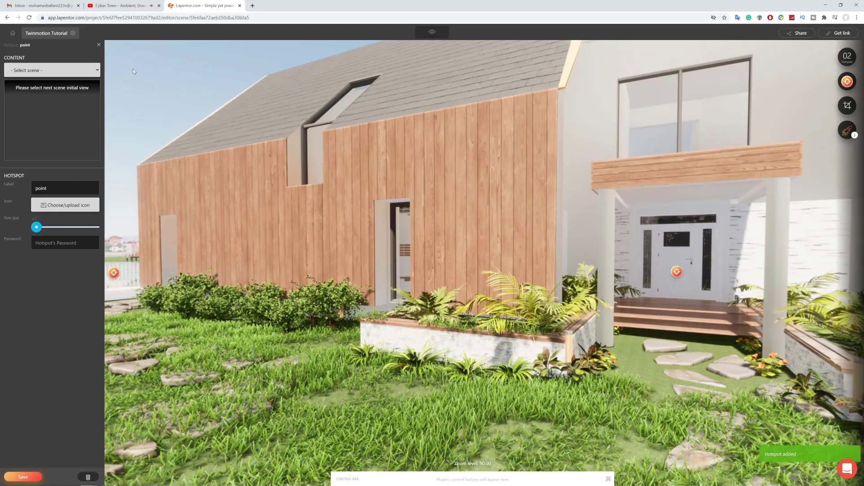
left_click(74, 72)
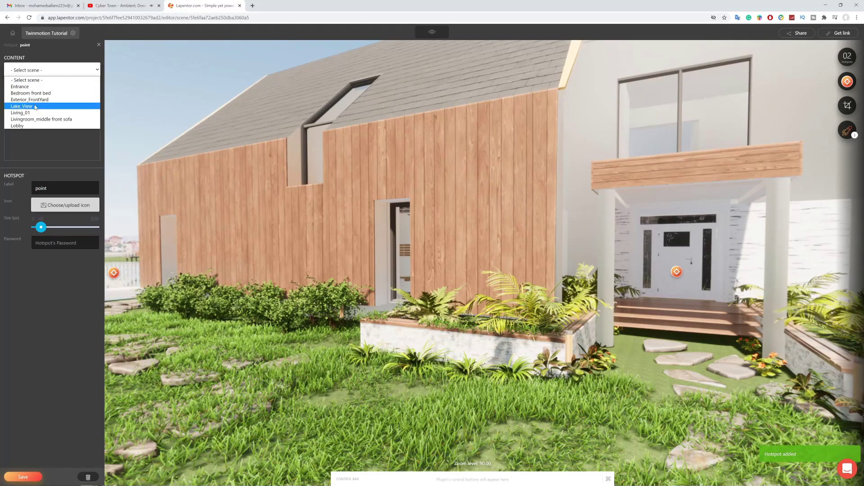
left_click(65, 113)
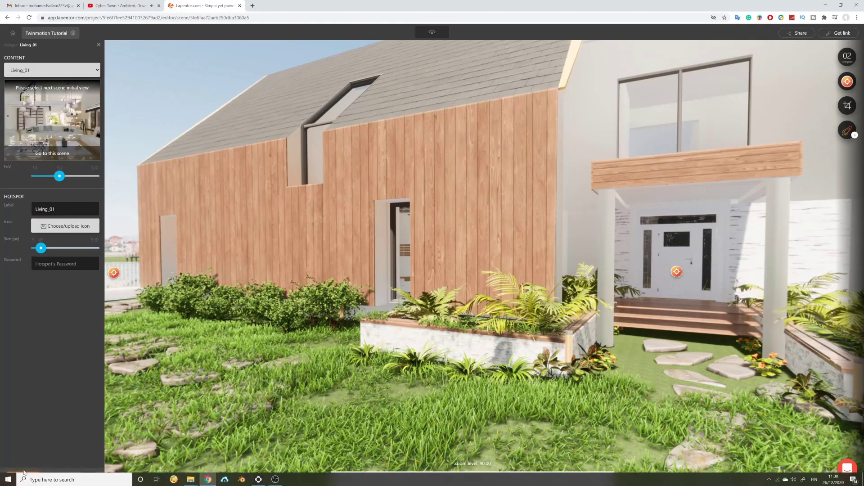
left_click(23, 477)
left_click_drag(399, 302, 505, 285)
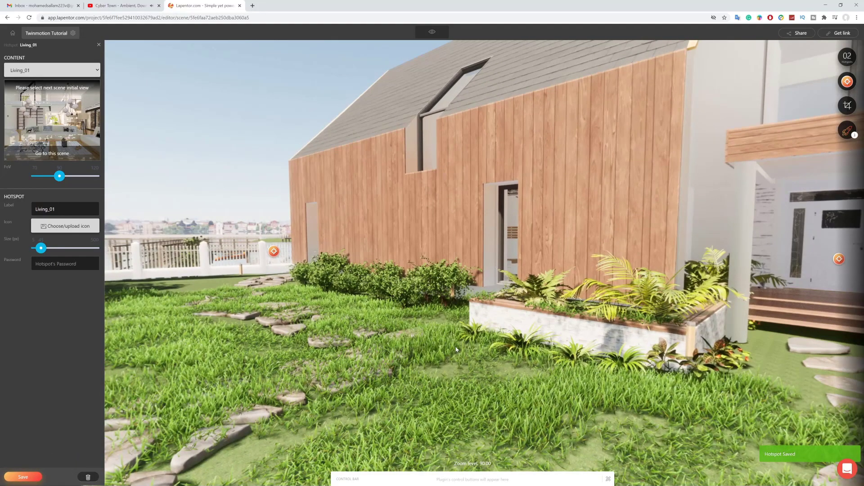
left_click_drag(627, 322, 614, 322)
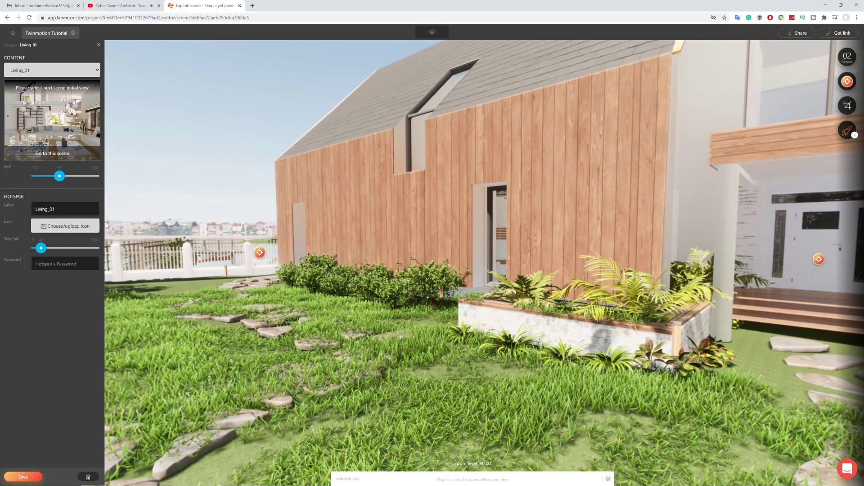
left_click(98, 45)
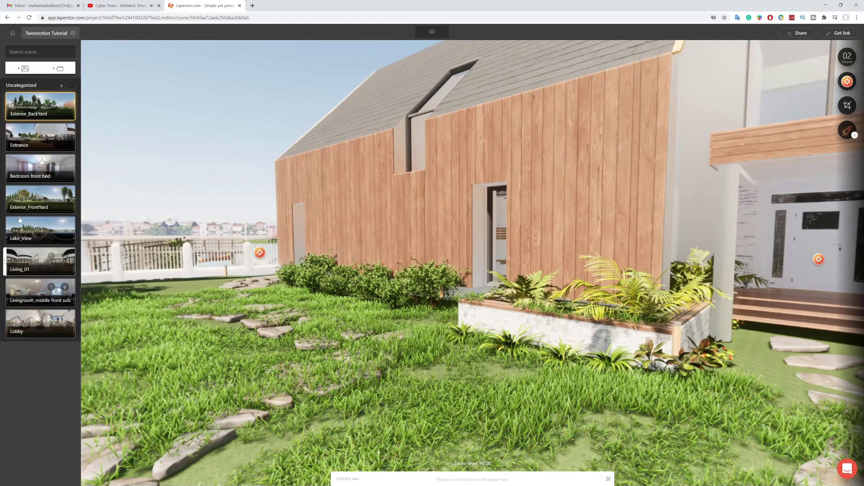
In the Exterior_FrontYard scene, place a point hotspot on the lawn beside the small tree near the white fence, link it to Exterior_BackYard, and save it
left_click(22, 200)
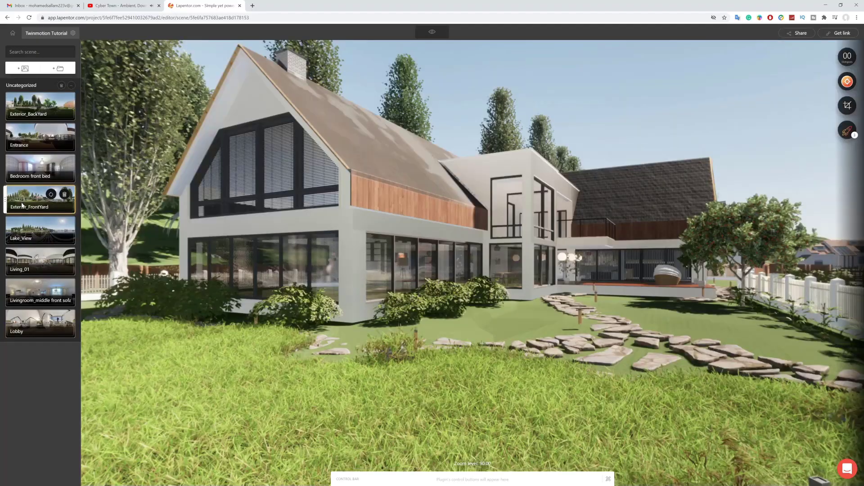
left_click_drag(351, 302, 367, 296)
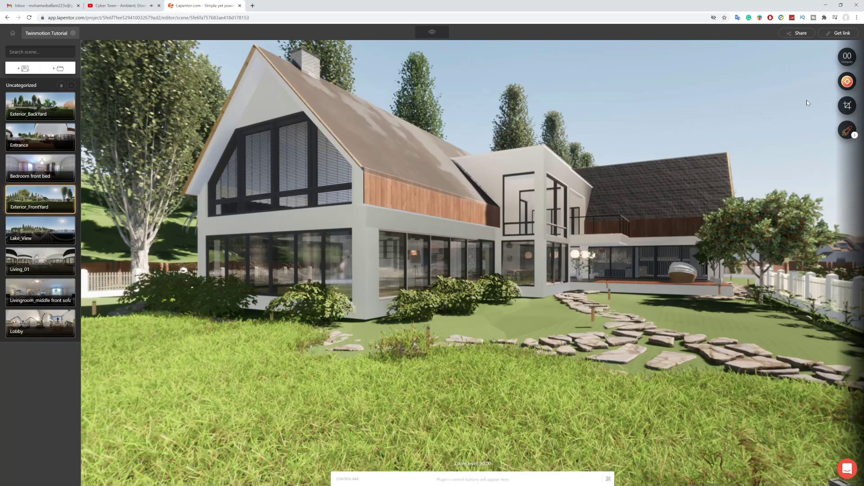
mouse_move(847, 82)
left_click_drag(847, 82, 720, 303)
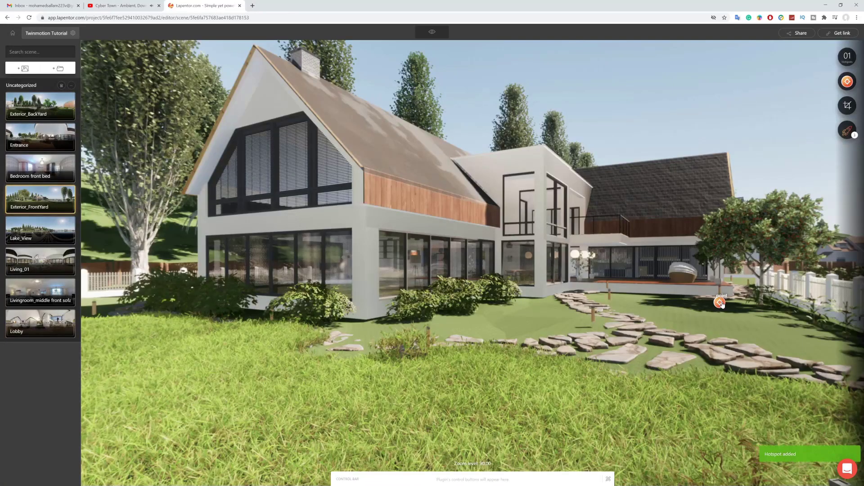
left_click(719, 302)
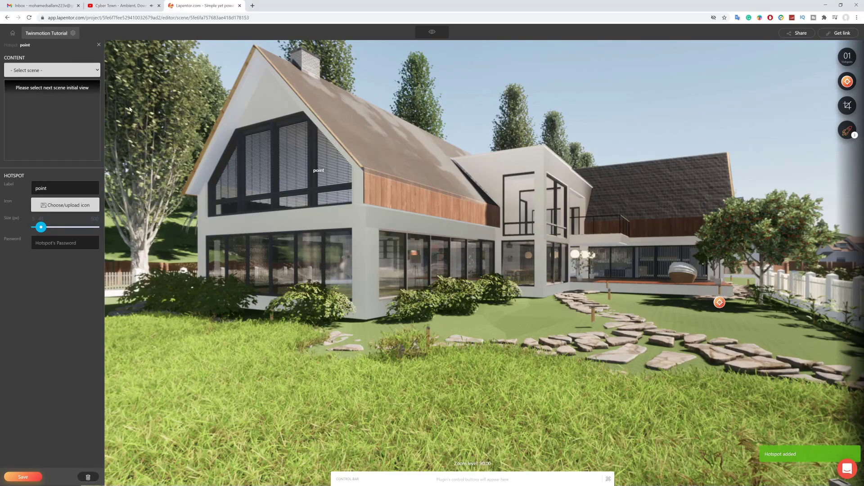
left_click(50, 74)
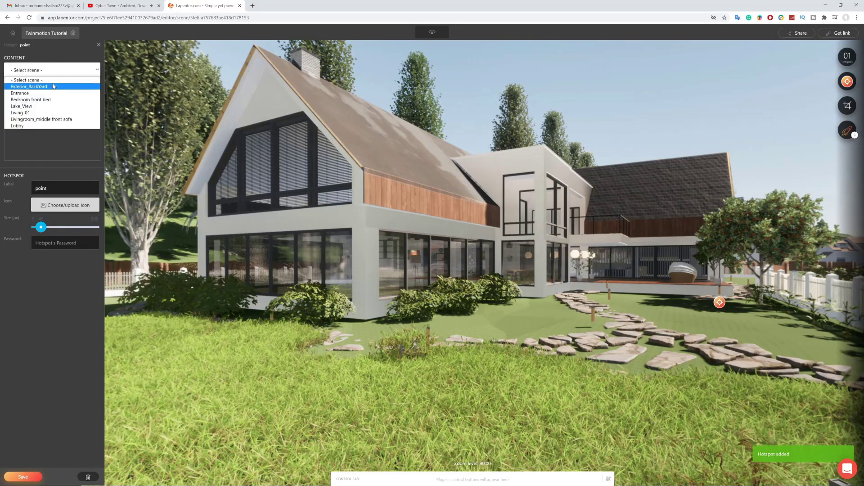
left_click(50, 86)
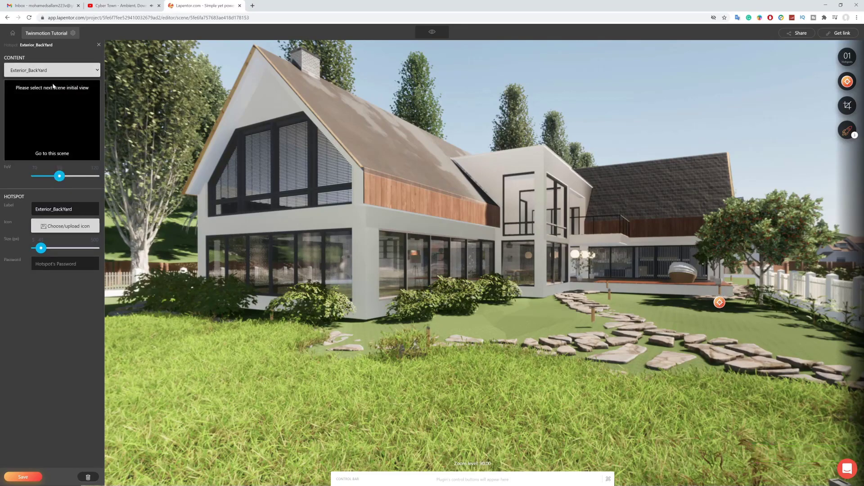
left_click(26, 475)
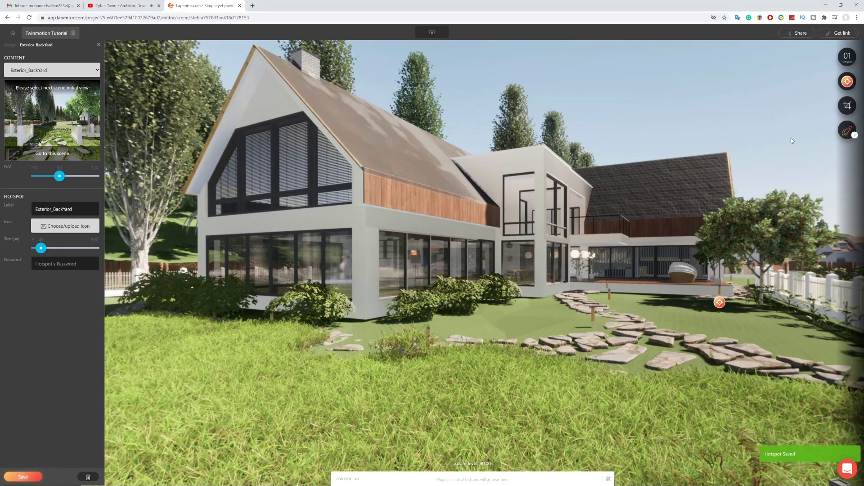
Place a point hotspot on the ground-floor windows of the gabled front, link it to the Living_01 scene, and save it
mouse_move(845, 84)
left_click_drag(846, 84, 293, 269)
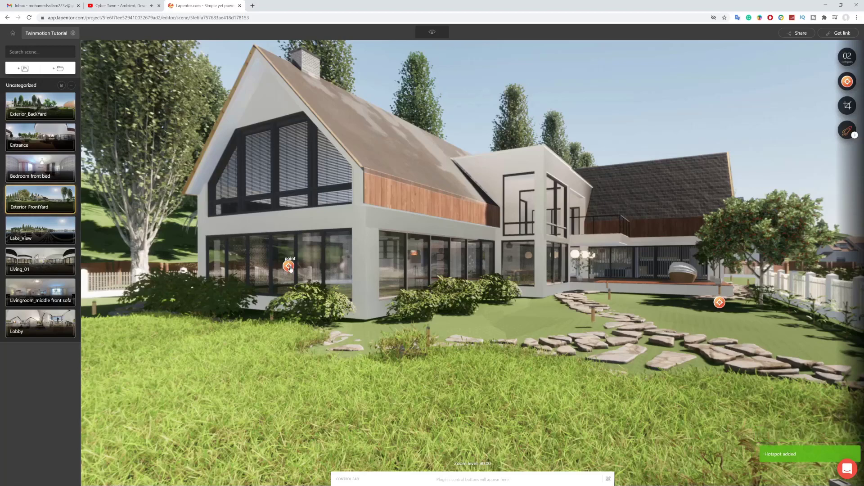
left_click(289, 266)
left_click(40, 70)
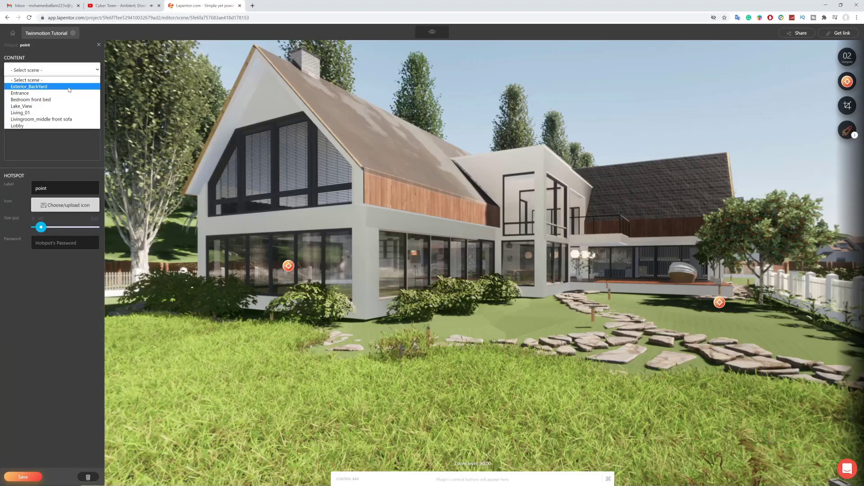
left_click(56, 113)
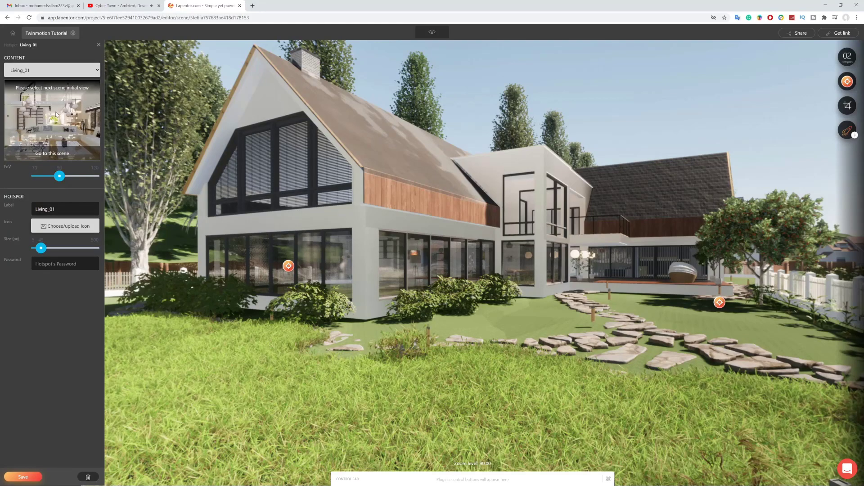
left_click(18, 477)
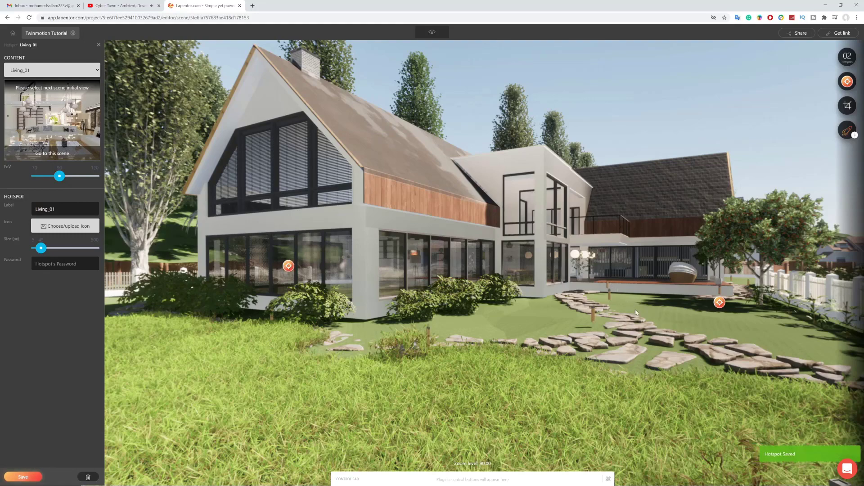
Place a point hotspot at the terrace beyond the stone path, link it to the Entrance scene, save it, and close the hotspot settings
left_click(846, 82)
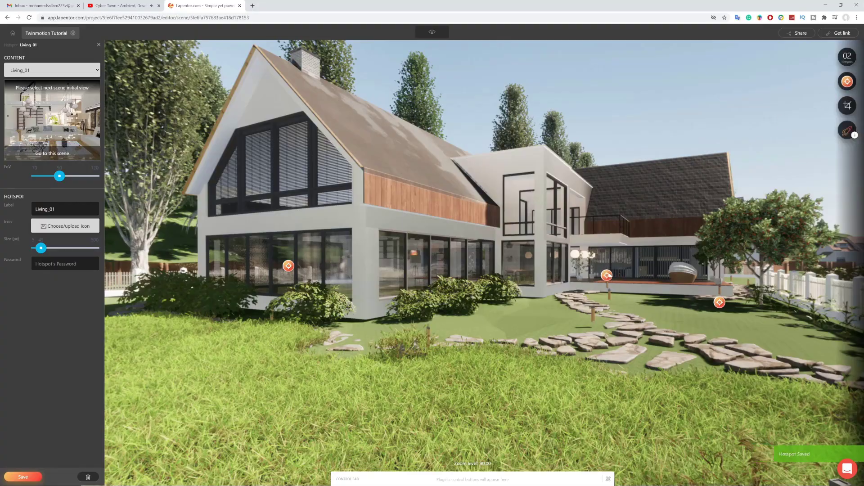
left_click(605, 275)
left_click(606, 274)
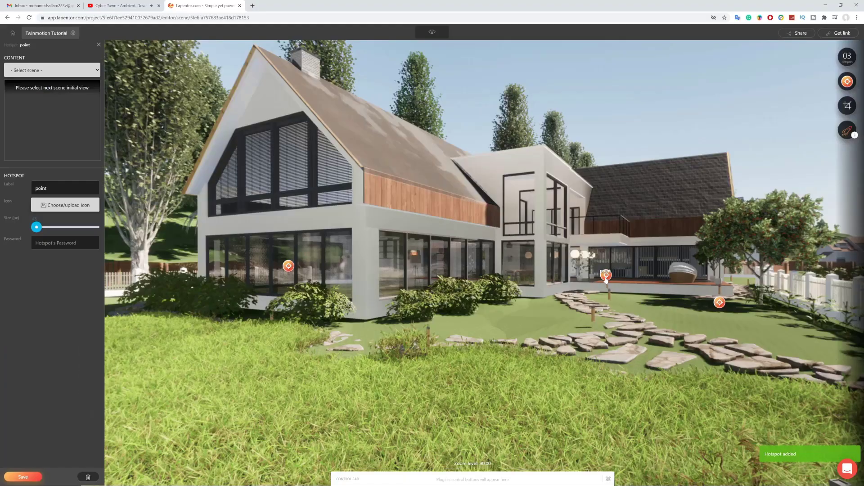
left_click(62, 69)
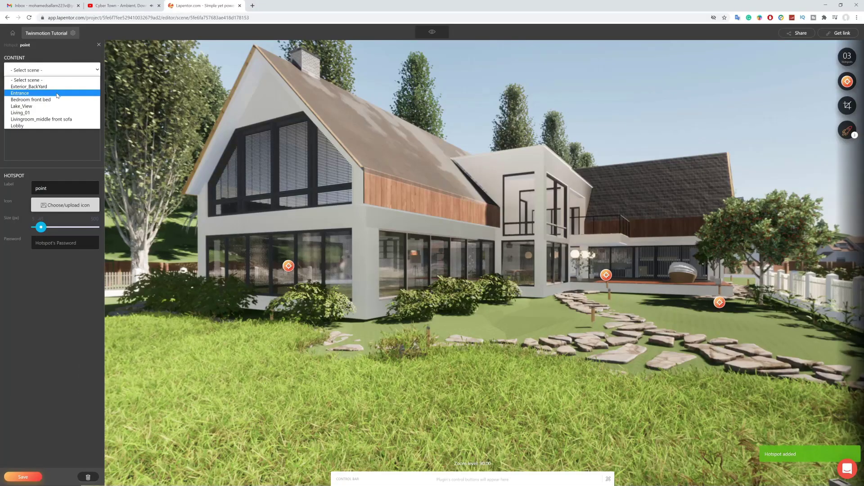
left_click(22, 93)
left_click(24, 477)
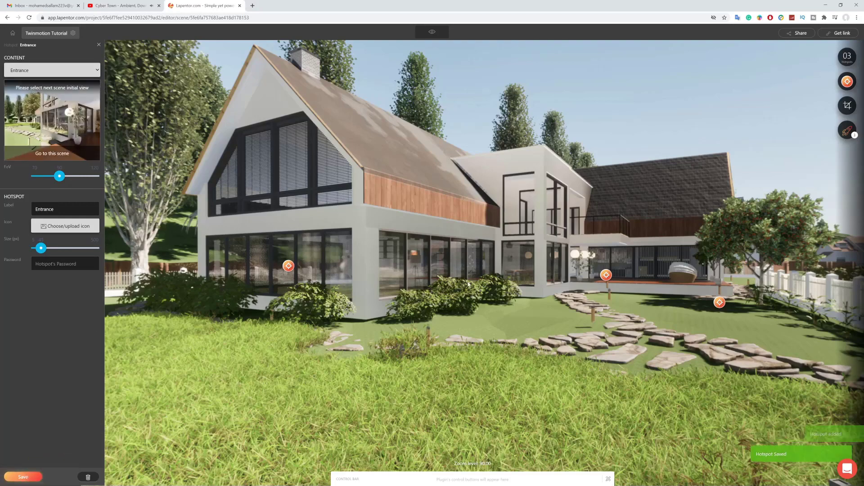
mouse_move(557, 259)
left_mouse_down()
mouse_move(565, 240)
mouse_move(562, 257)
left_mouse_up()
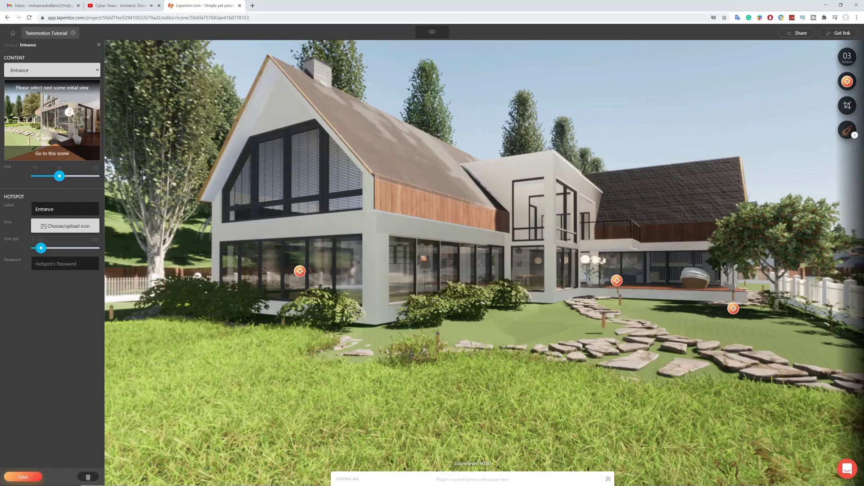
left_click(98, 45)
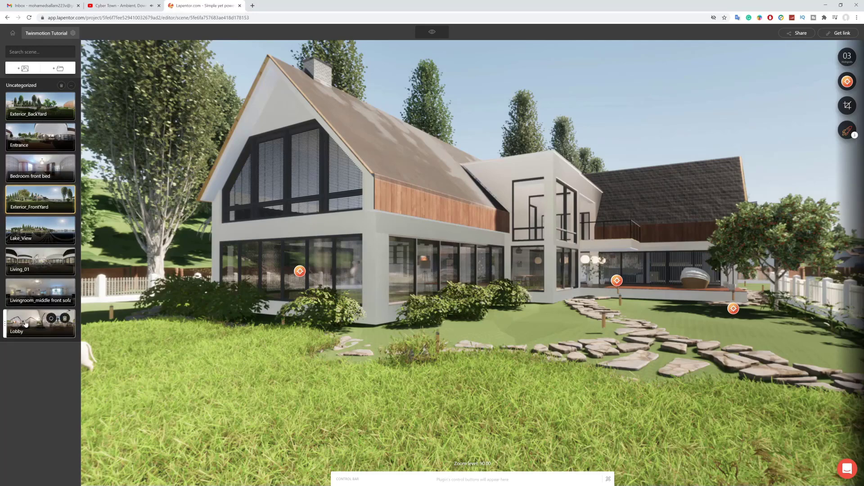
In the Living_01 scene, place a point hotspot on the upper-floor balcony, link it to Bedroom front bed, save it, and close the hotspot settings
left_click(28, 266)
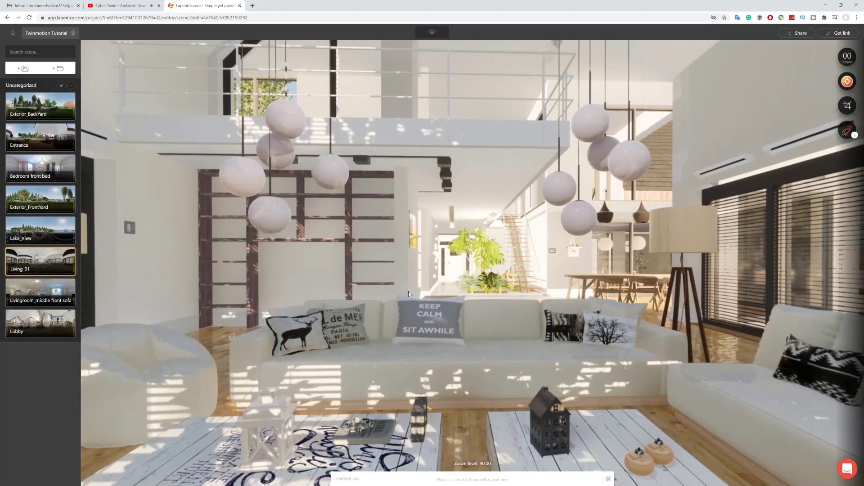
left_click(846, 83)
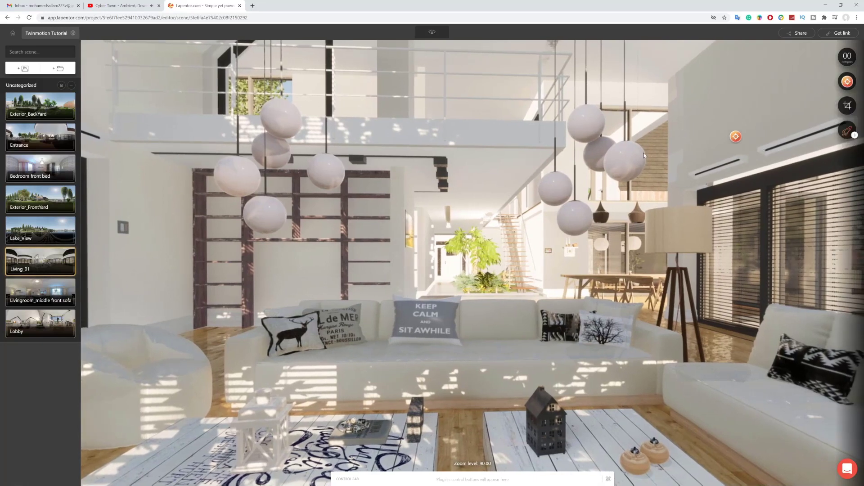
left_click(621, 160)
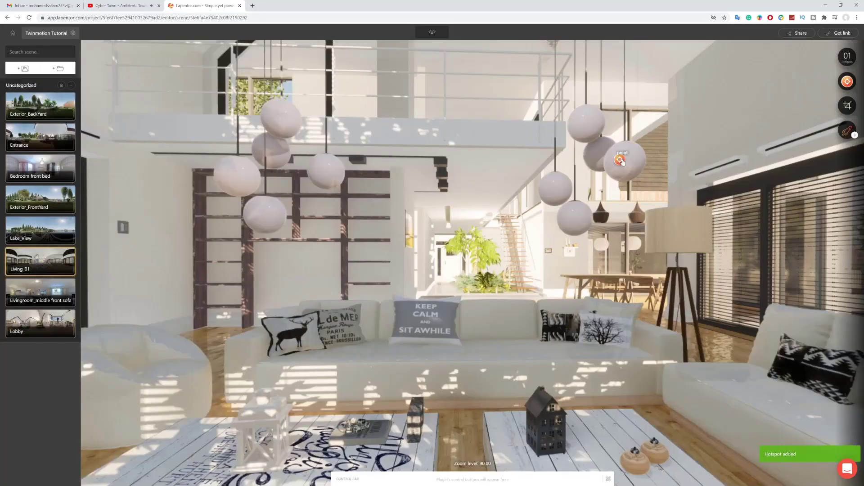
mouse_move(623, 162)
left_mouse_down()
mouse_move(602, 192)
mouse_move(477, 236)
mouse_move(451, 274)
left_mouse_up()
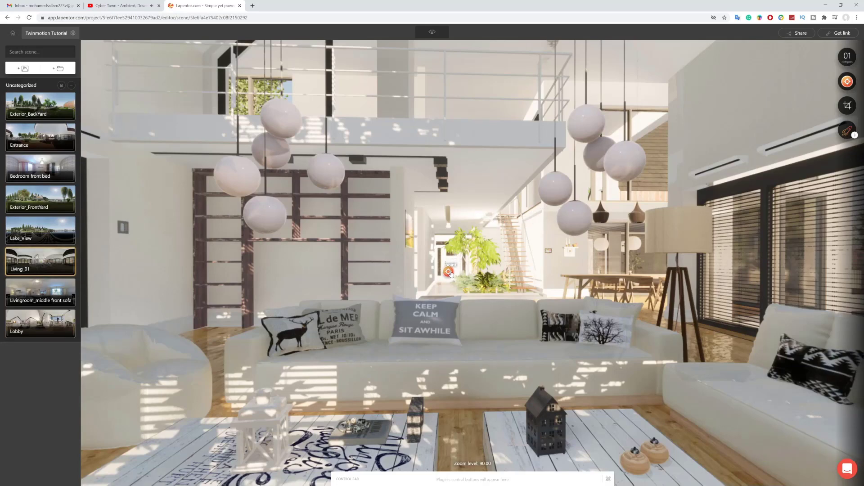
left_click_drag(451, 274, 455, 113)
left_click(453, 112)
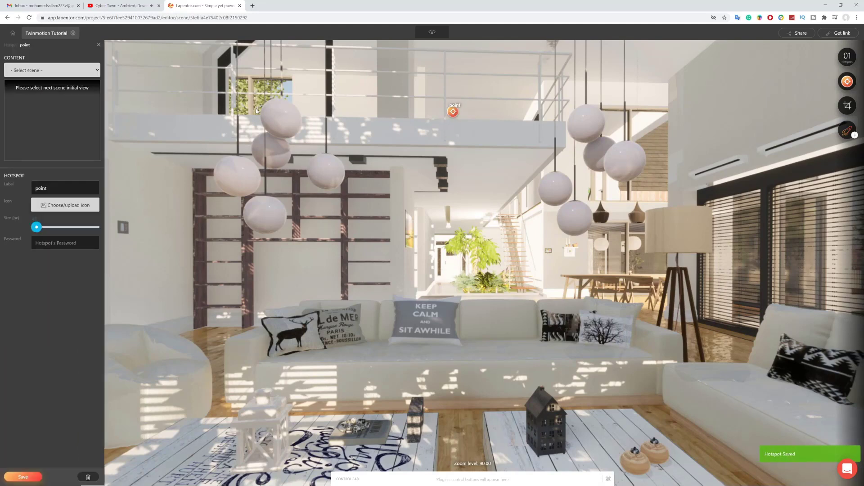
left_click(67, 69)
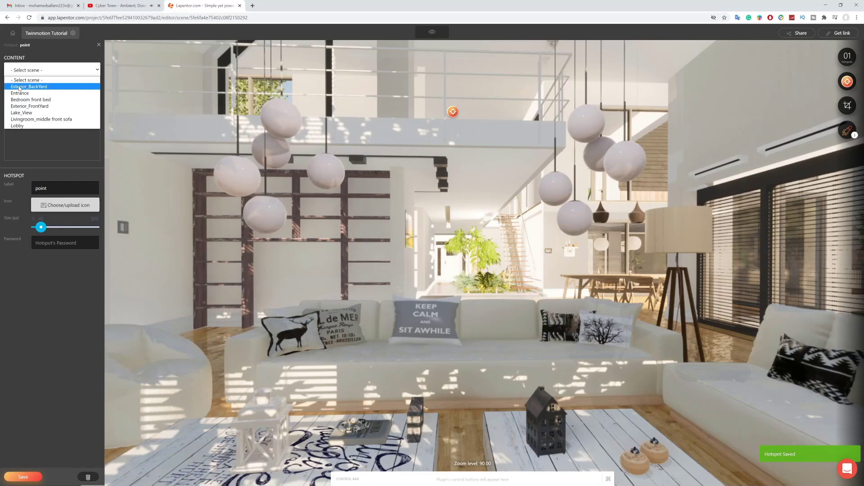
left_click(11, 101)
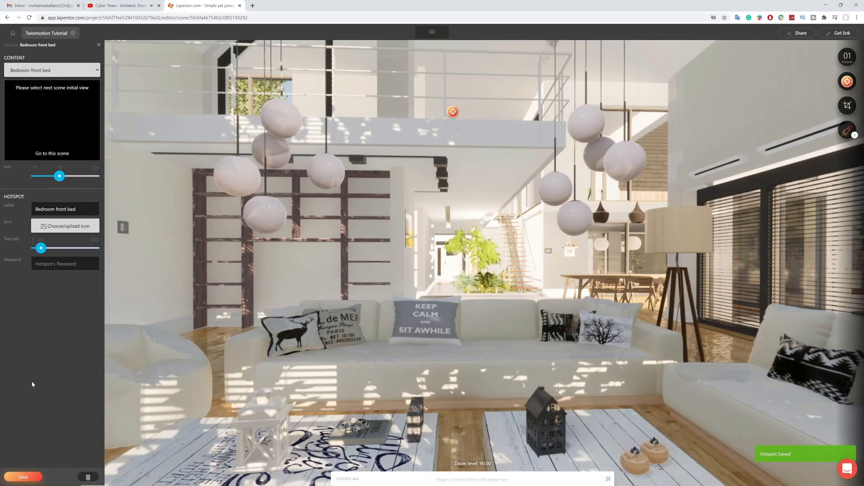
left_click(24, 476)
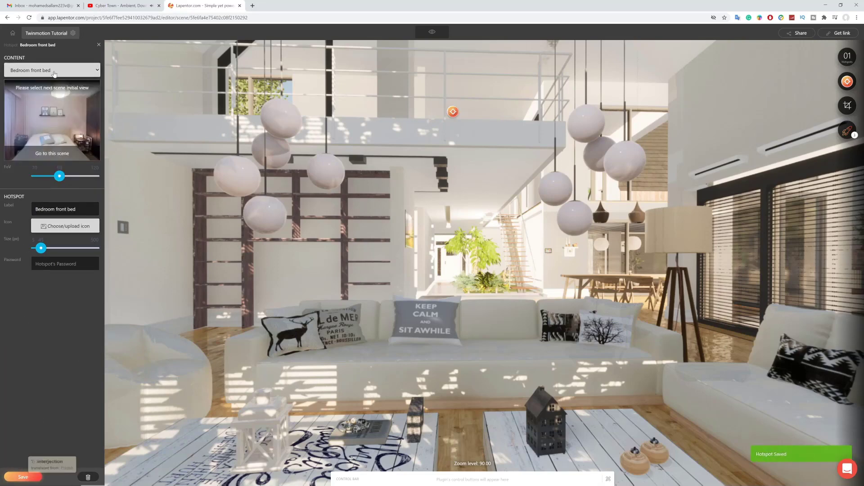
left_click(99, 45)
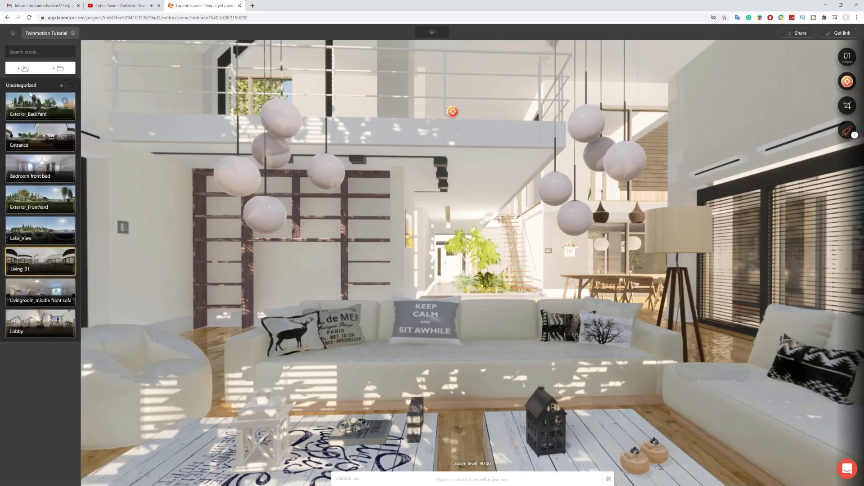
In the Bedroom front bed scene, place a point hotspot on the hallway floor beyond the open door, link it to Living_01, and save it
left_click(25, 164)
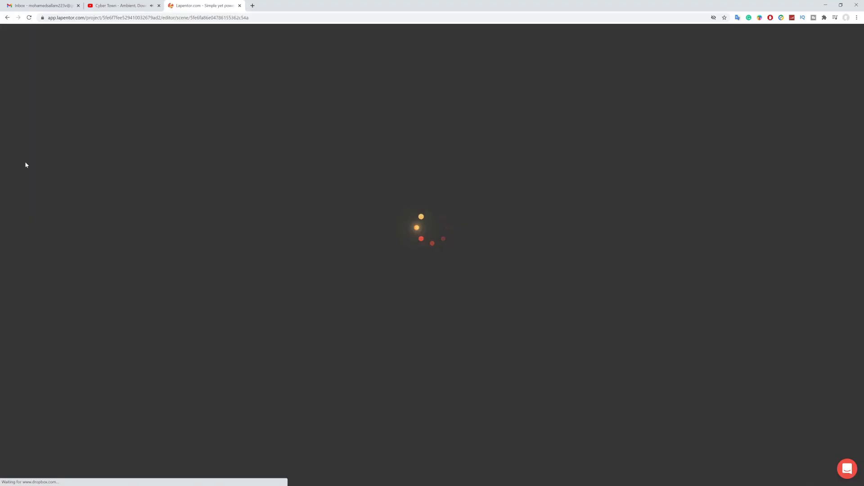
left_click_drag(376, 250, 490, 346)
mouse_move(847, 81)
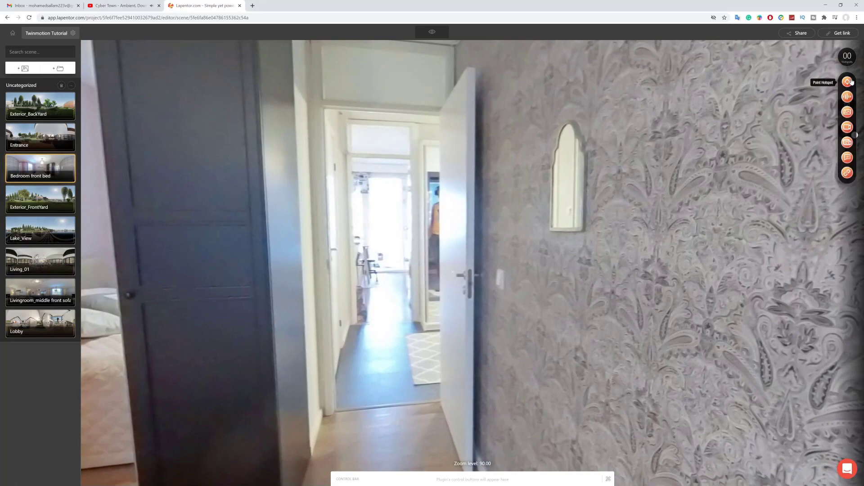
mouse_move(851, 83)
left_mouse_down()
mouse_move(419, 318)
mouse_move(413, 341)
left_mouse_up()
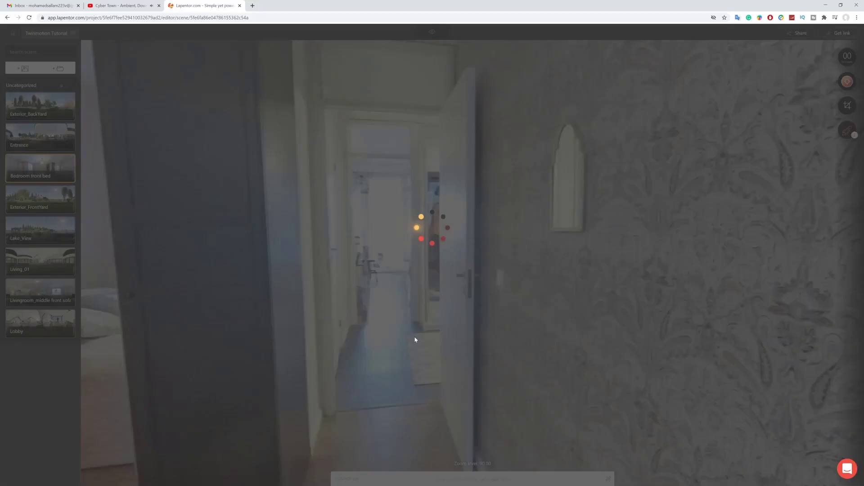
left_click(407, 341)
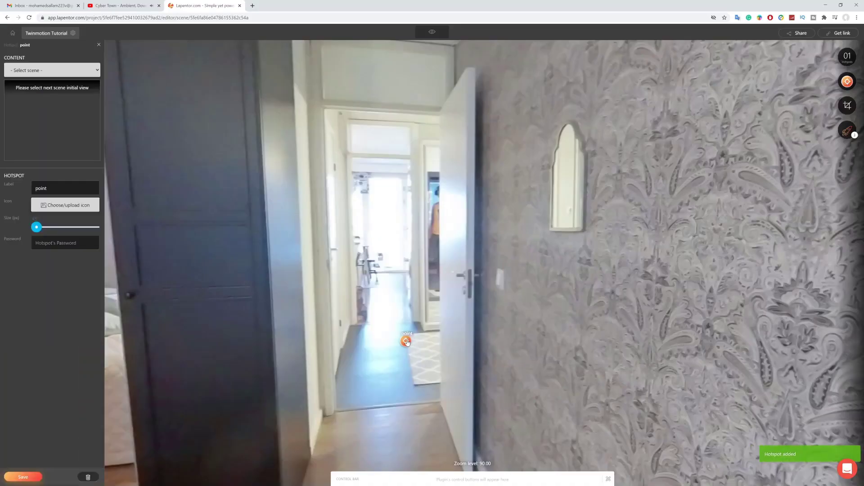
left_click(86, 70)
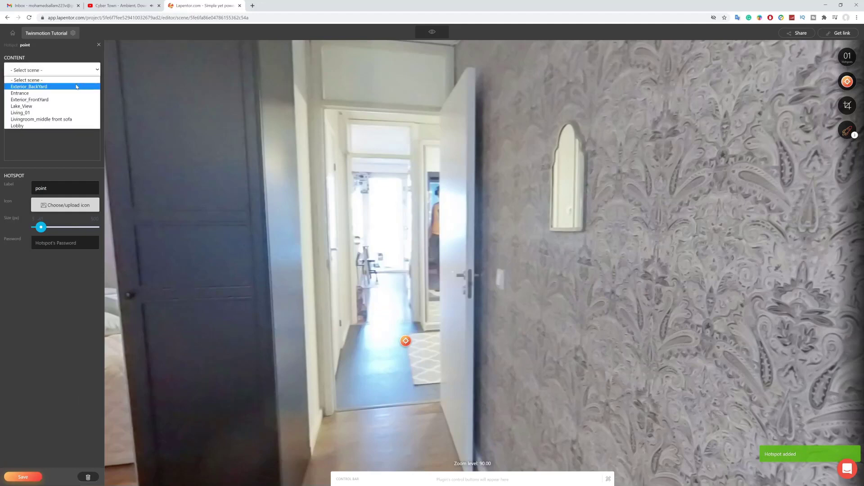
left_click(45, 113)
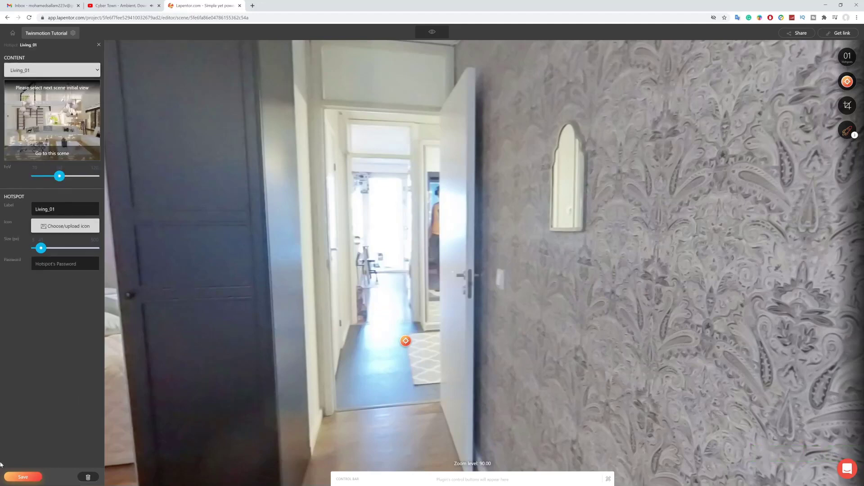
left_click(18, 479)
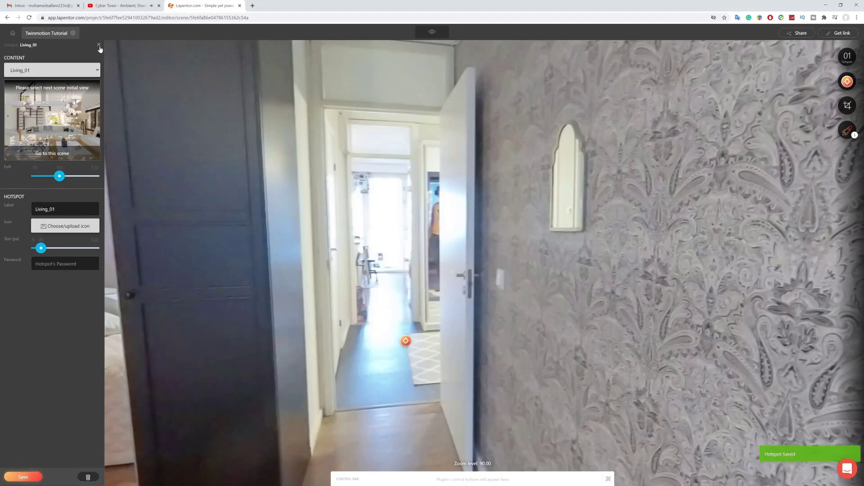
left_click(99, 45)
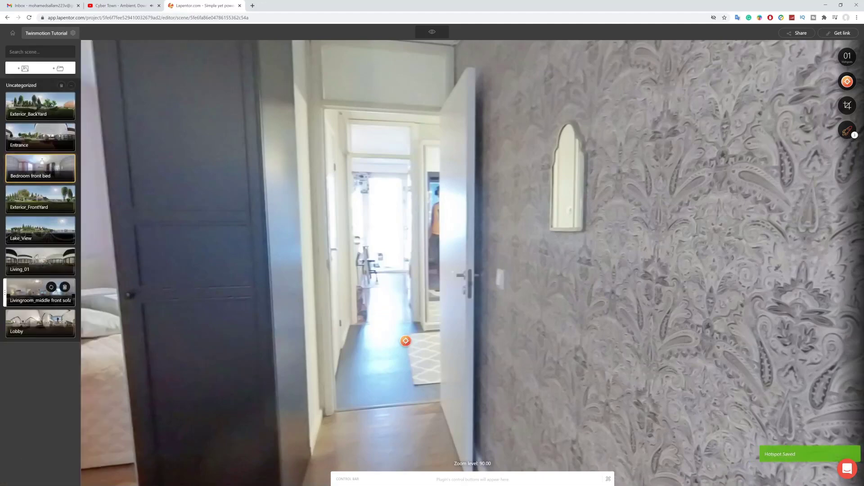
Preview the tour from the Living_01 scene, view the Entrance and Lake_View scenes, and return to Living_01
left_click(26, 265)
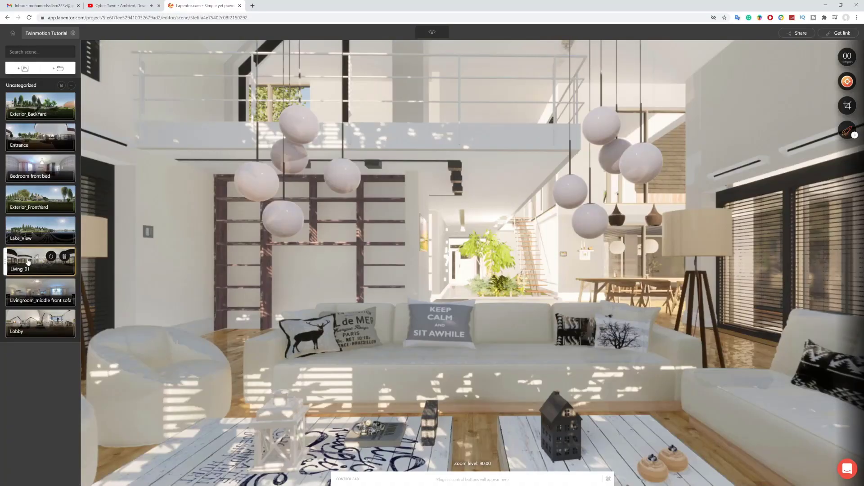
left_click_drag(470, 218, 415, 209)
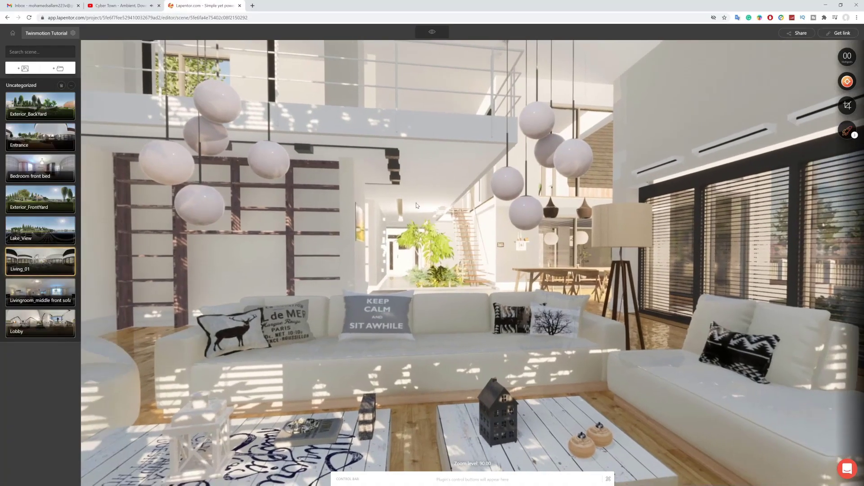
left_click(431, 34)
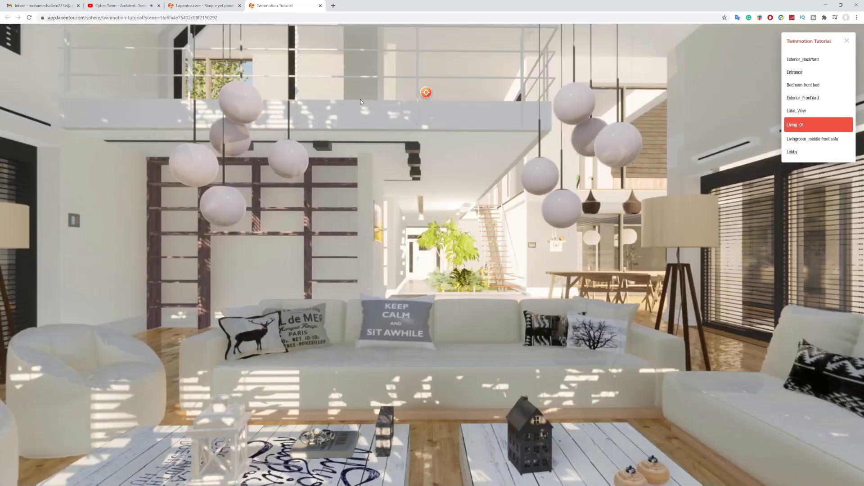
left_click_drag(721, 318, 490, 315)
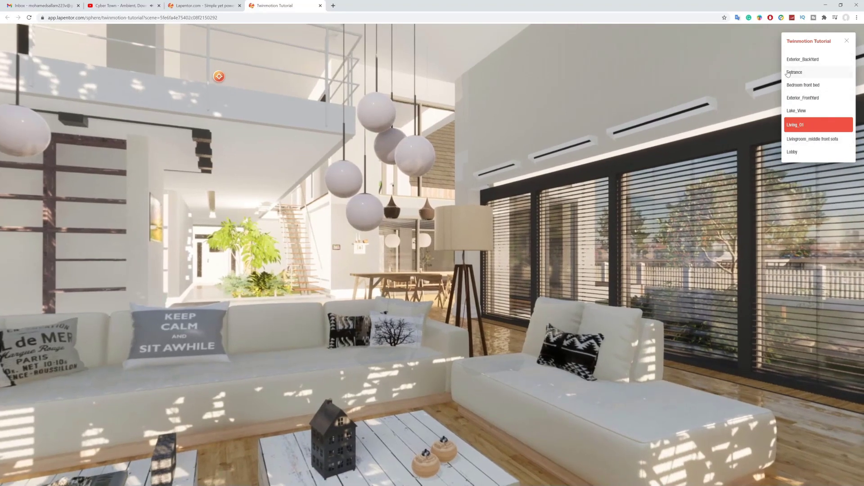
left_click(789, 73)
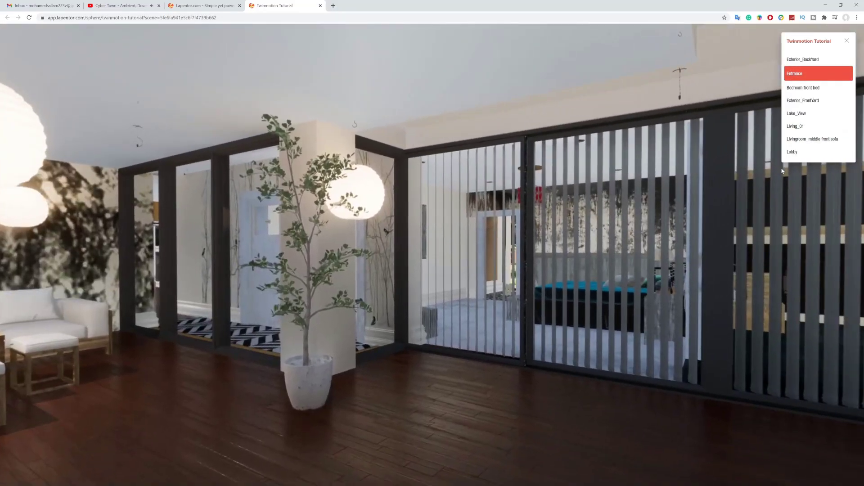
left_click(806, 111)
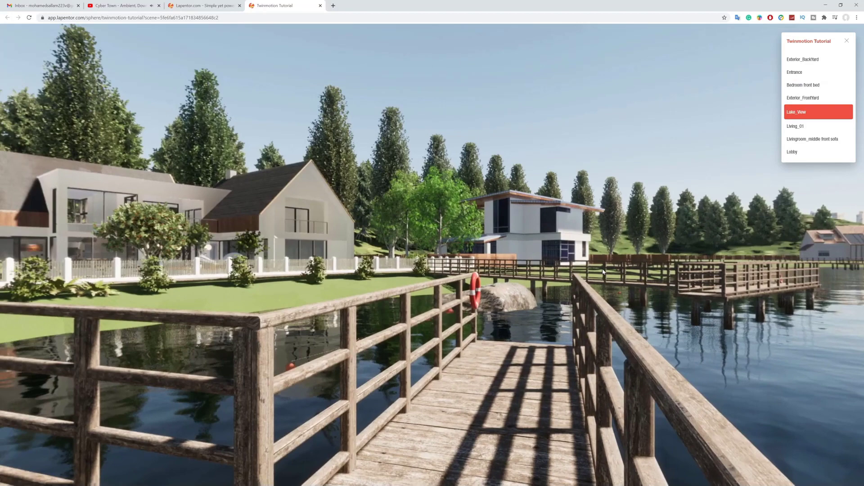
left_click_drag(603, 271, 359, 278)
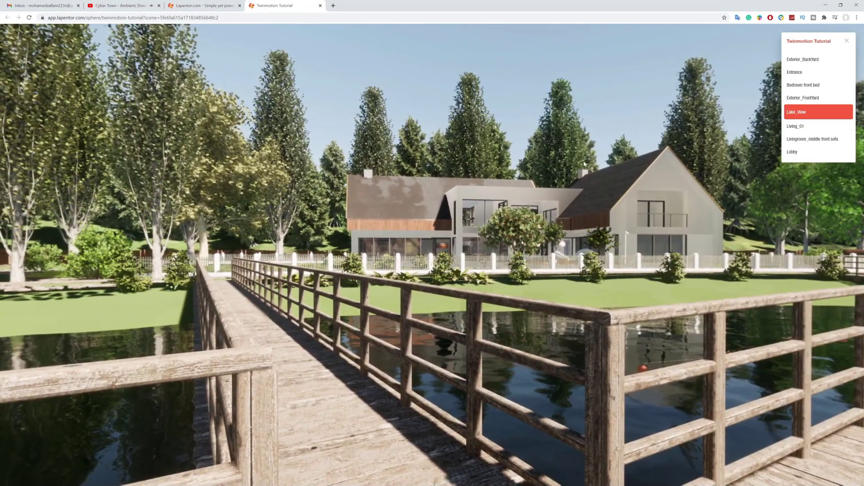
left_click(796, 125)
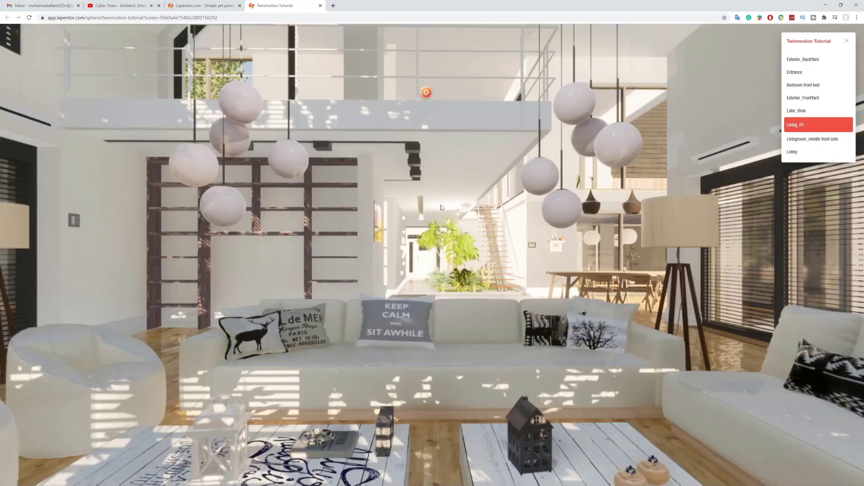
Test the balcony hotspot to the bedroom and the hallway hotspot back to Living_01, and close the preview
left_click(427, 93)
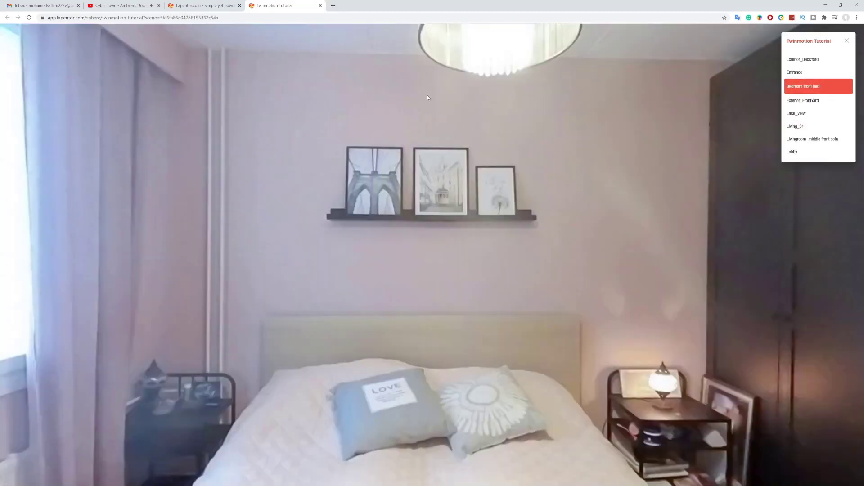
left_click_drag(428, 96, 168, 301)
left_click_drag(239, 272, 280, 272)
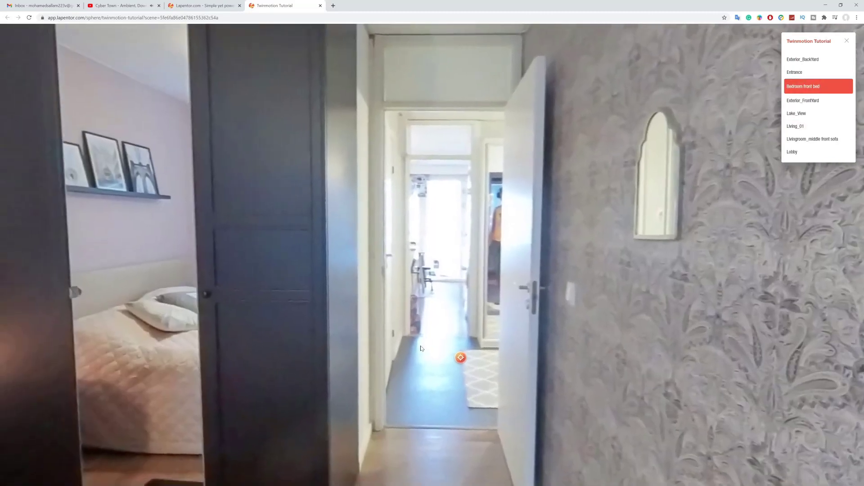
left_click(460, 358)
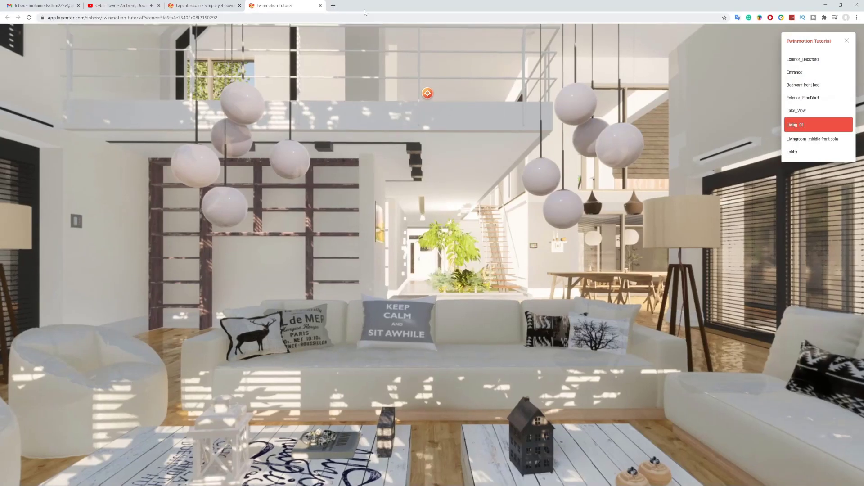
left_click(320, 6)
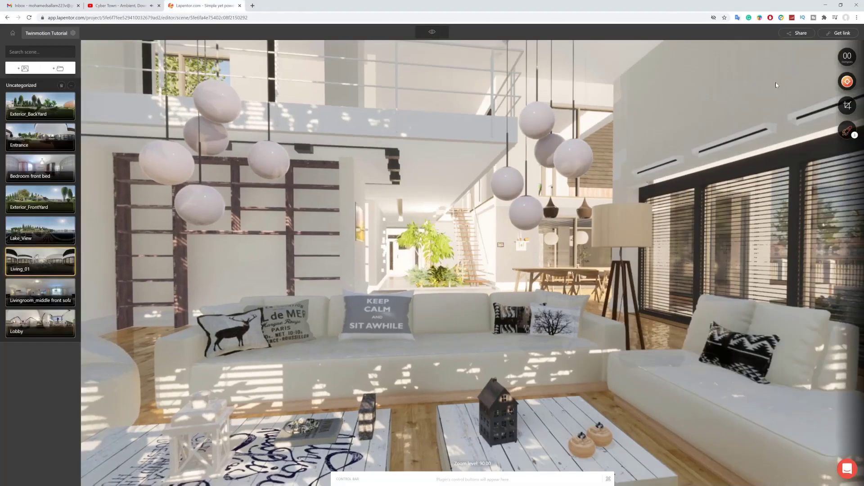
Add a video hotspot on the uppermost globe lamp below the balcony window in Living_01 and open its settings
mouse_move(845, 81)
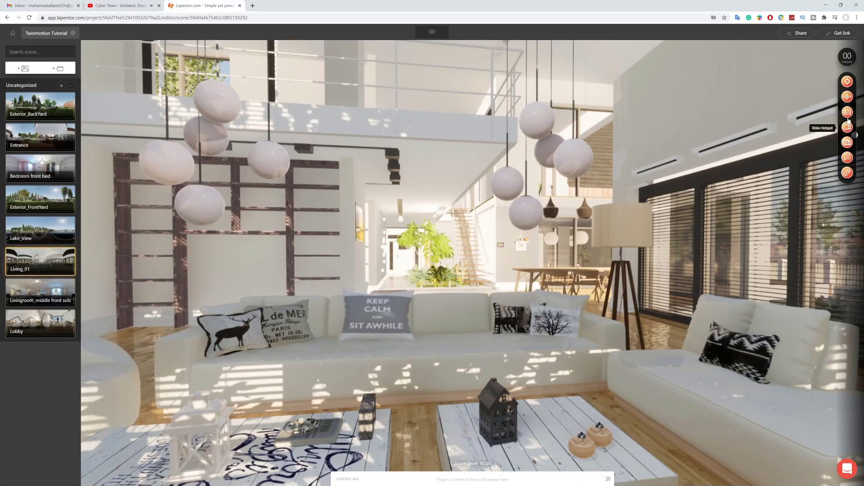
left_click_drag(535, 199, 594, 216)
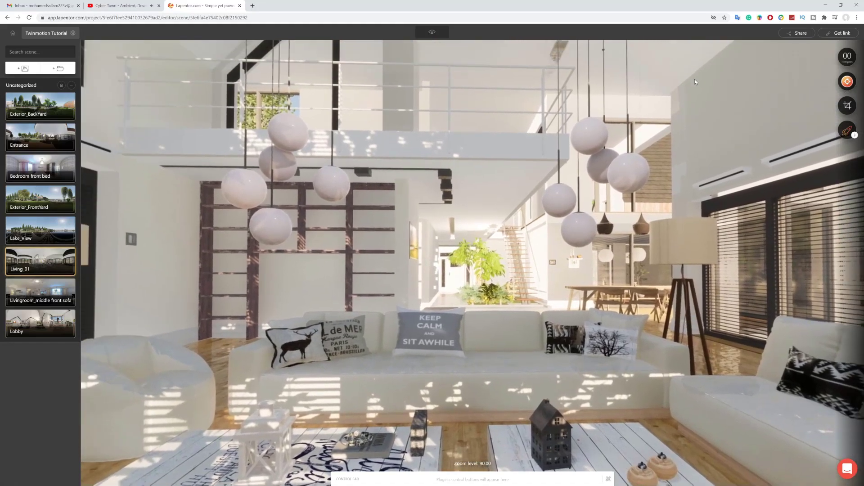
left_click(839, 34)
left_click(848, 81)
left_click_drag(196, 136, 209, 139)
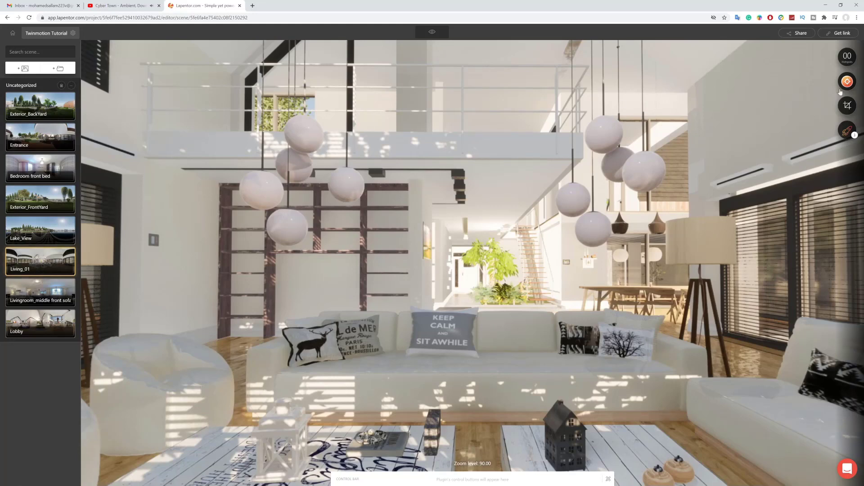
mouse_move(848, 81)
left_click(307, 134)
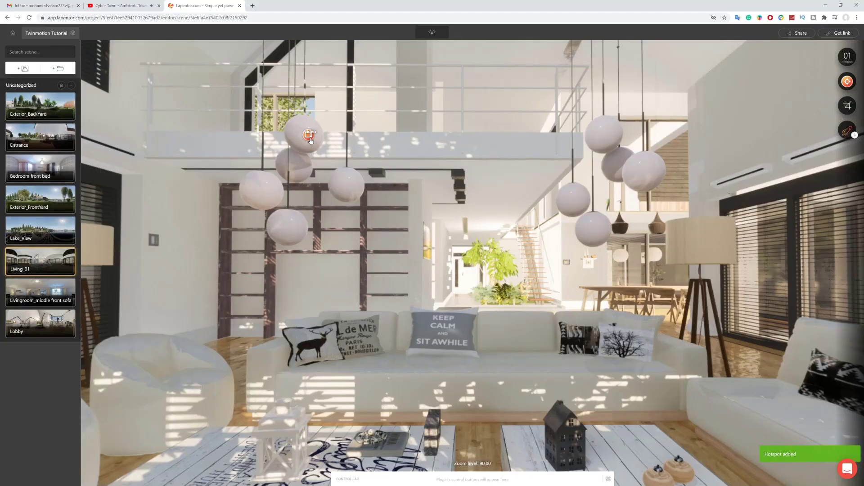
left_click(309, 136)
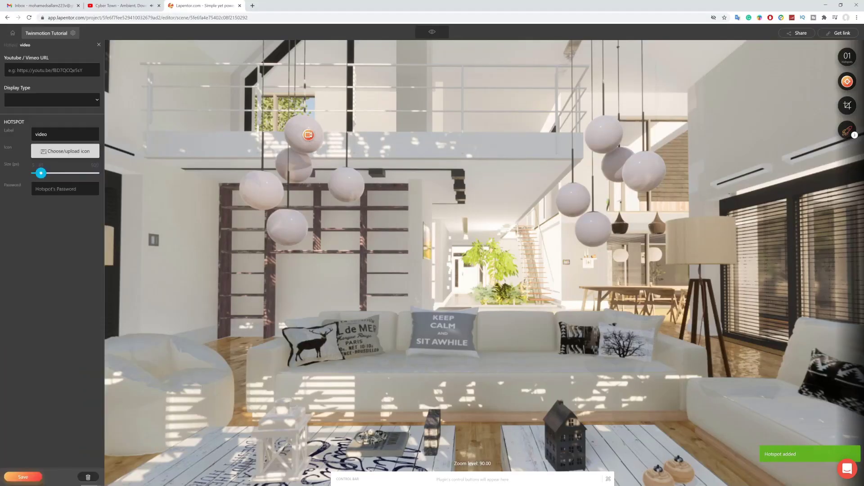
On YouTube, copy the share link of the "15 Vanilla Javascript Projects" video and return to the Lapentor editor
left_click(252, 6)
type("y")
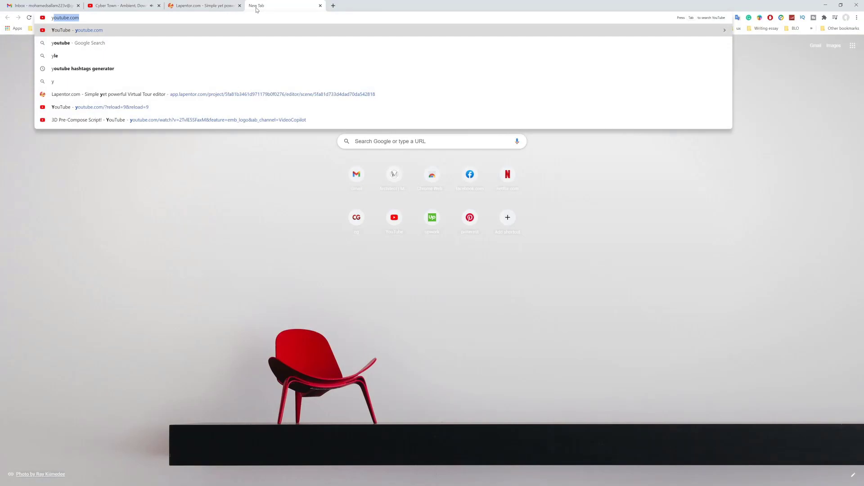
key("Return")
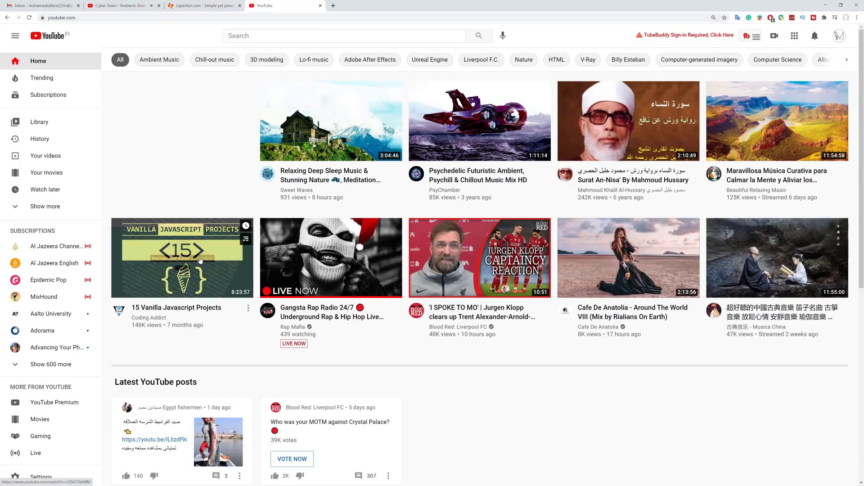
left_click(201, 260)
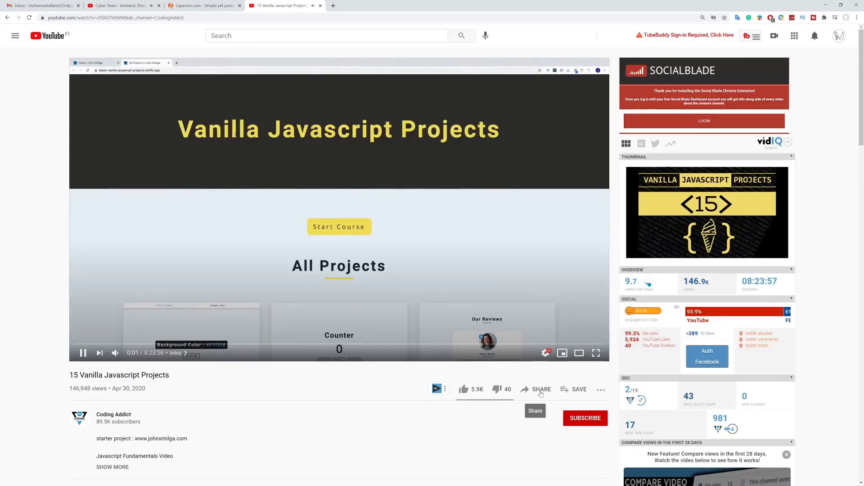
left_click(540, 391)
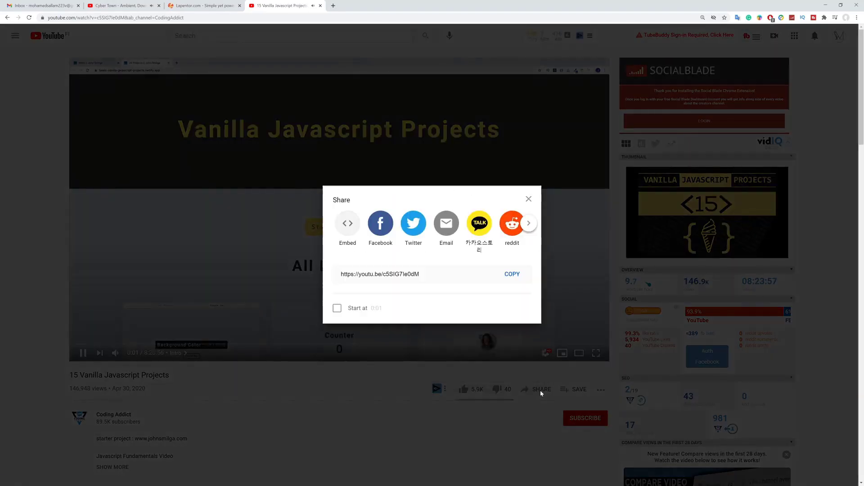
left_click(512, 275)
left_click(529, 199)
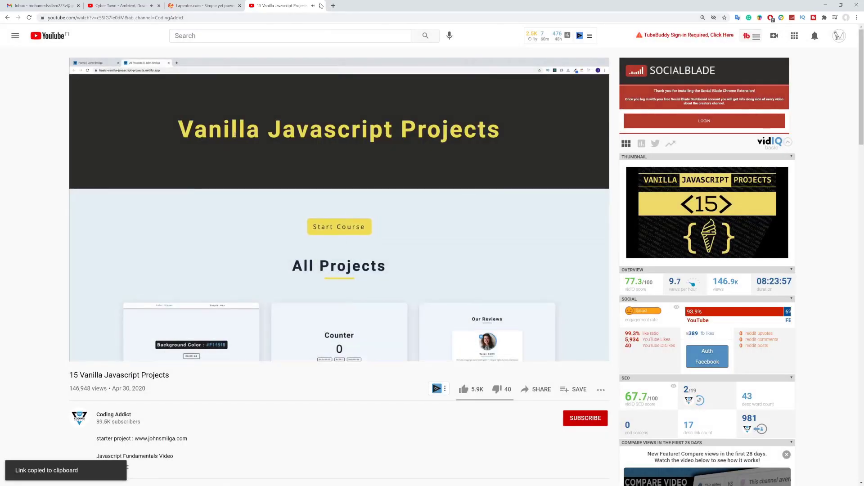
left_click(321, 5)
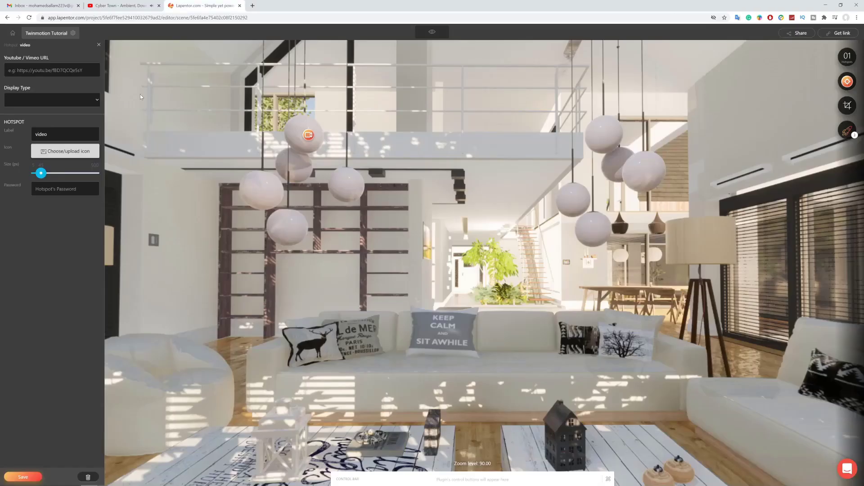
Enter the copied YouTube link as the video hotspot's URL, set its display type to Small Window, and save it
left_click(92, 71)
key("ctrl+v")
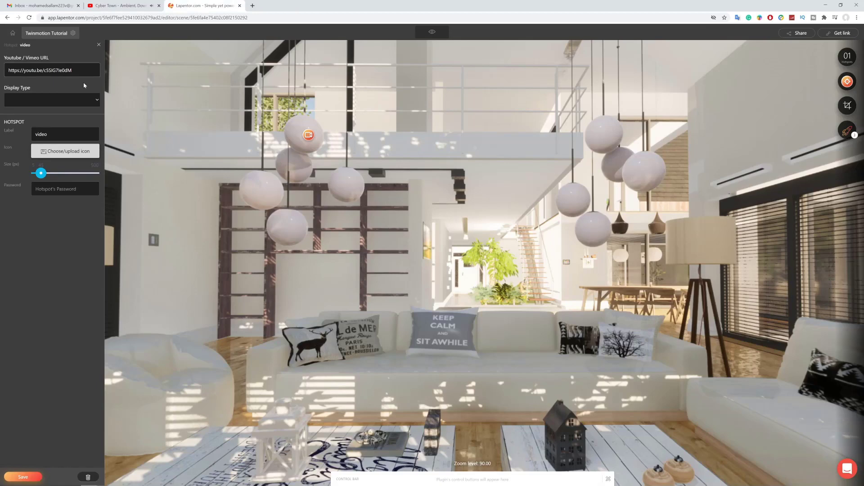
left_click(81, 100)
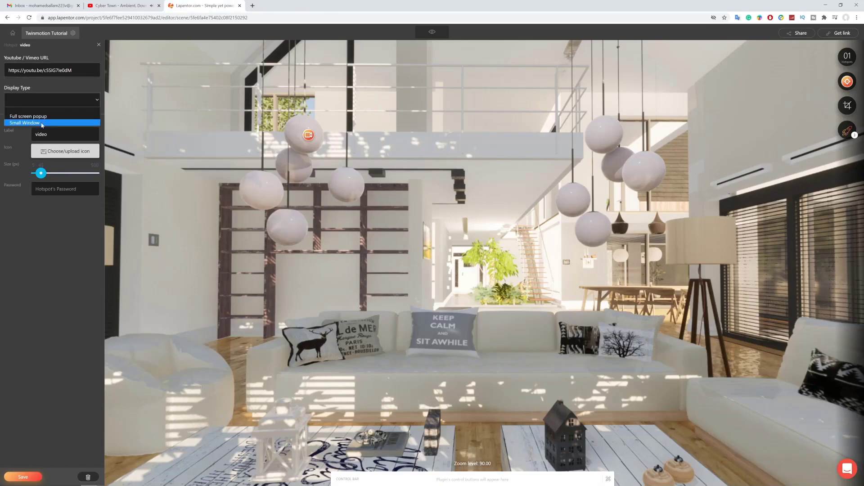
left_click(27, 123)
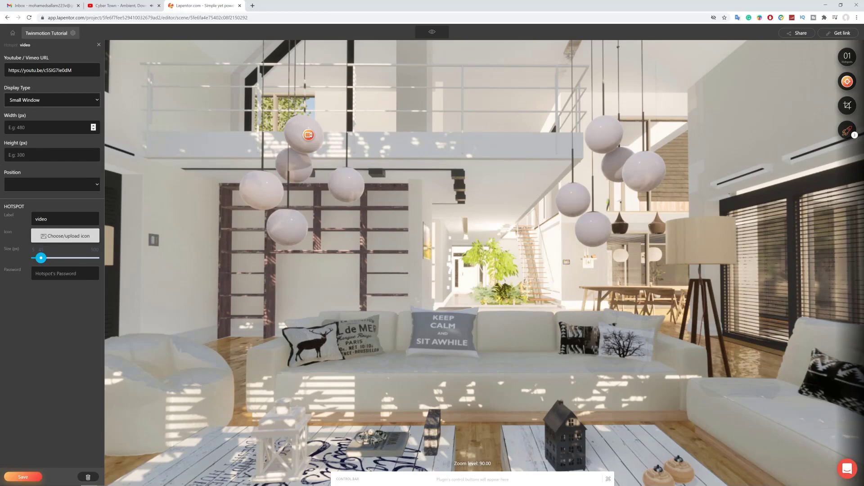
left_click(27, 128)
left_click(28, 476)
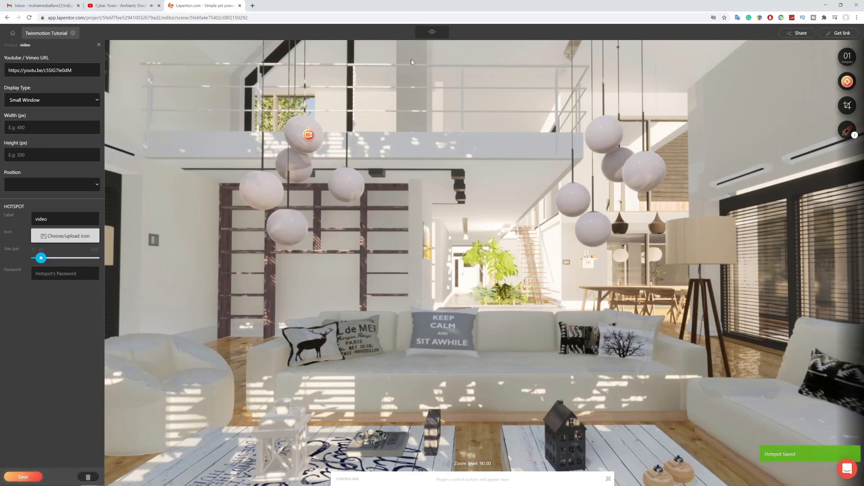
Preview the tour in Living_01, open the video hotspot on the globe lamp, and play its video
left_click(432, 32)
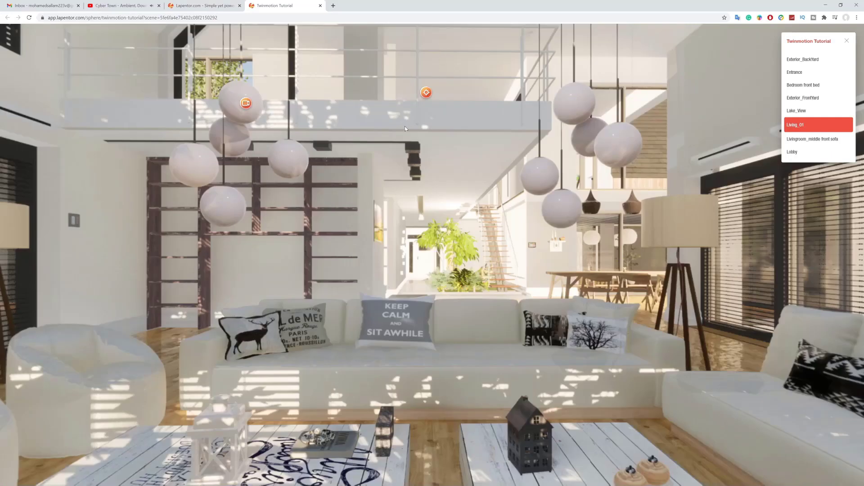
left_click(246, 103)
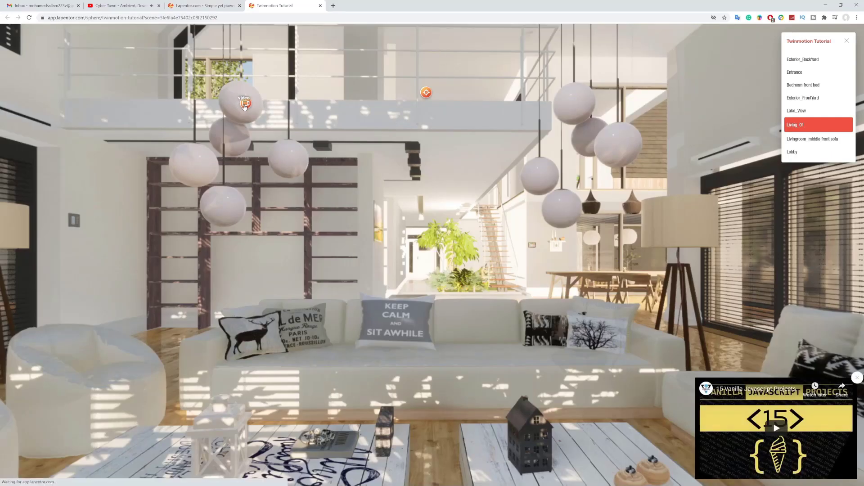
left_click(769, 431)
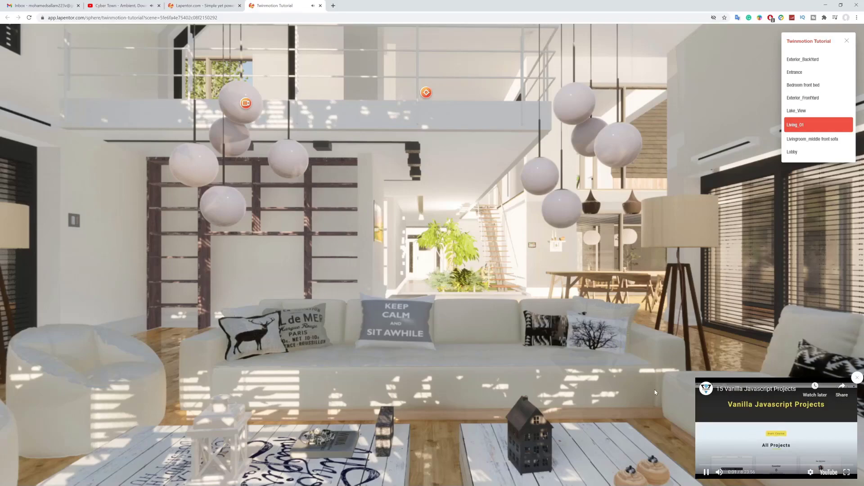
Look around the living room while the video plays in its small window, and close the video
left_click_drag(612, 345, 461, 318)
left_click_drag(586, 292, 470, 270)
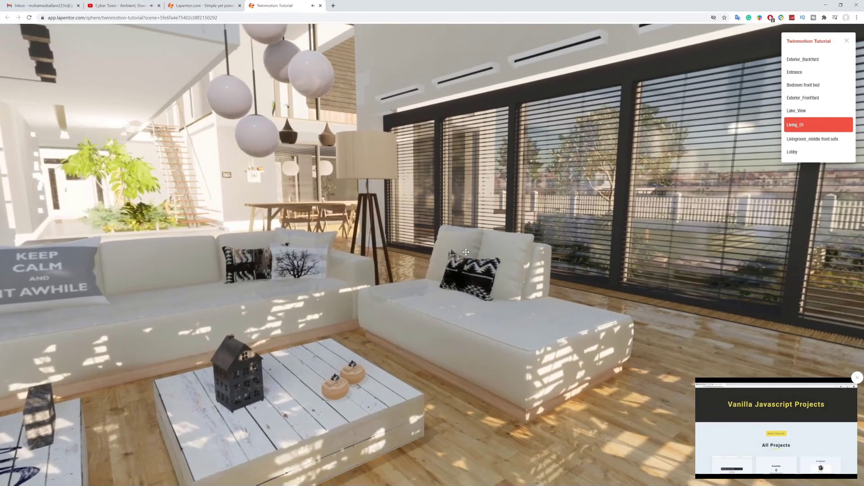
left_click_drag(315, 270, 449, 281)
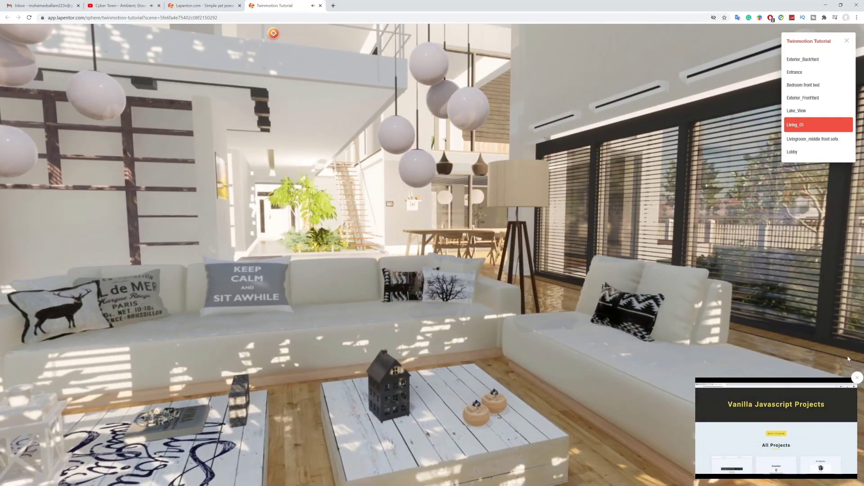
mouse_move(721, 397)
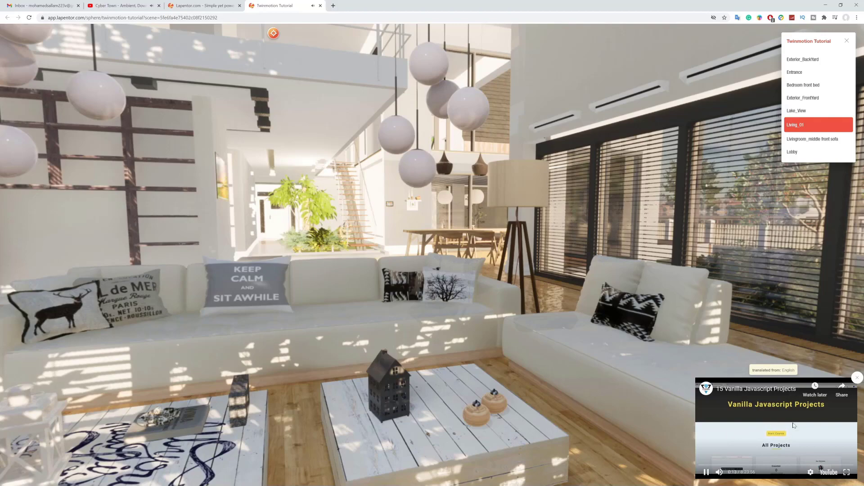
left_click_drag(682, 374, 449, 286)
left_click_drag(559, 297, 572, 318)
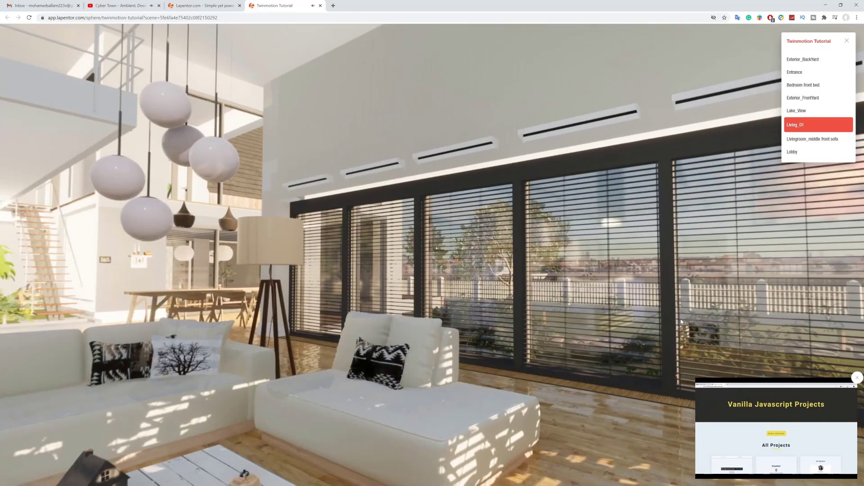
left_click(857, 379)
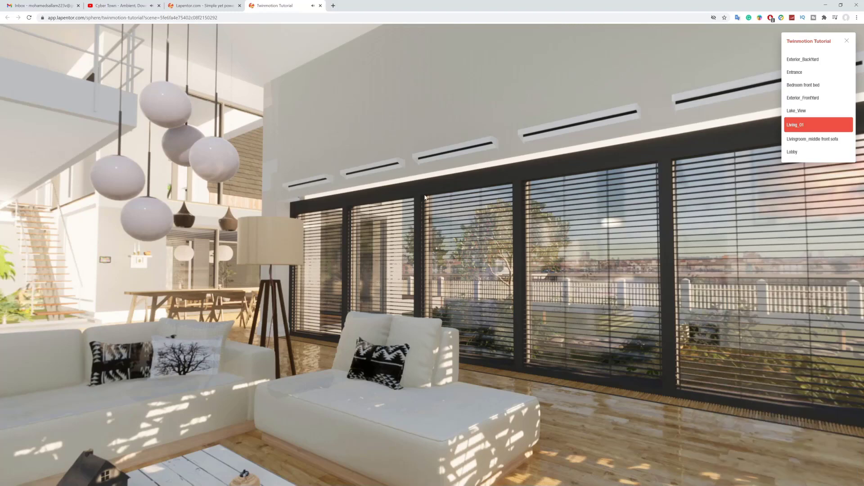
Look around the Living_01 scene toward the sofa and both pendant lamp clusters, and close the tour preview
left_click_drag(449, 201, 529, 249)
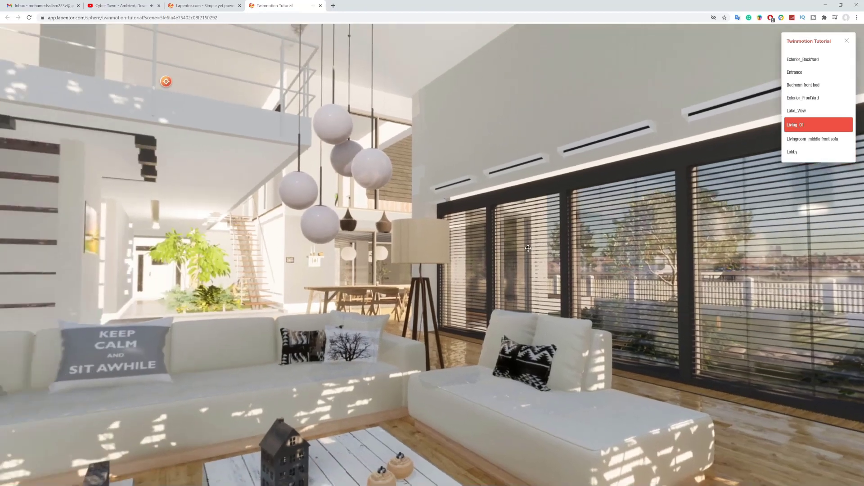
left_click_drag(208, 276, 465, 278)
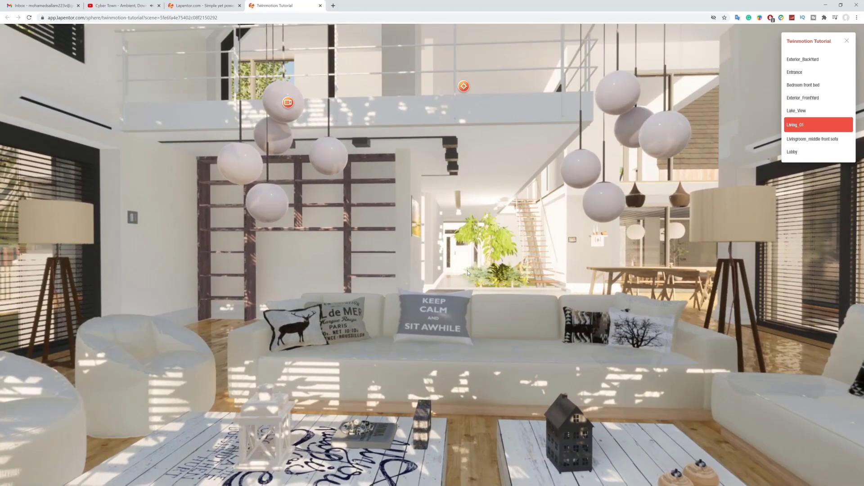
left_click_drag(461, 273, 515, 264)
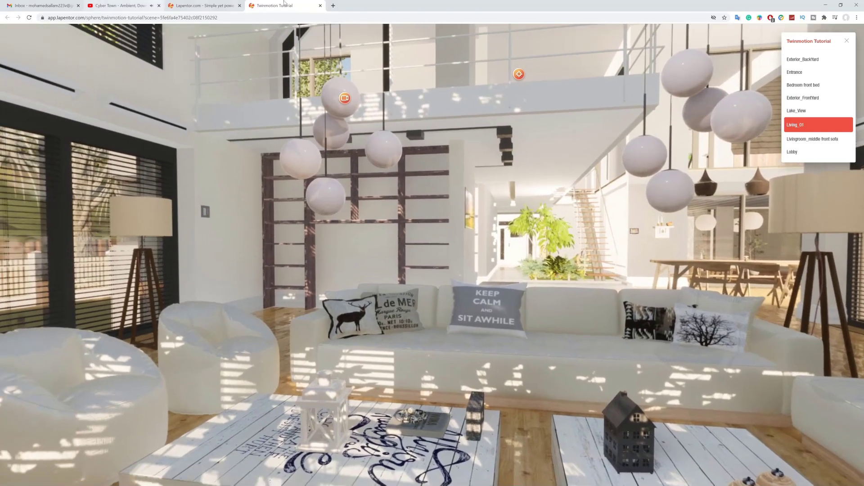
left_click(320, 5)
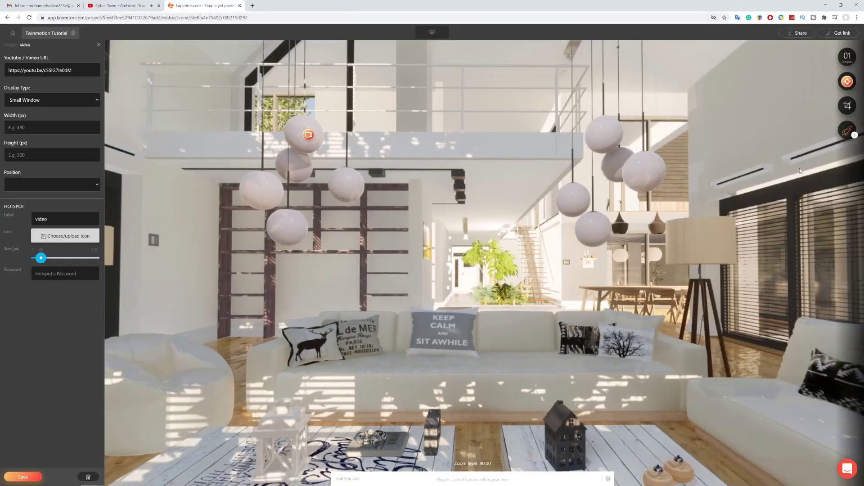
Add an image hotspot on a globe lamp in the pendant cluster near the dining area
left_click(847, 81)
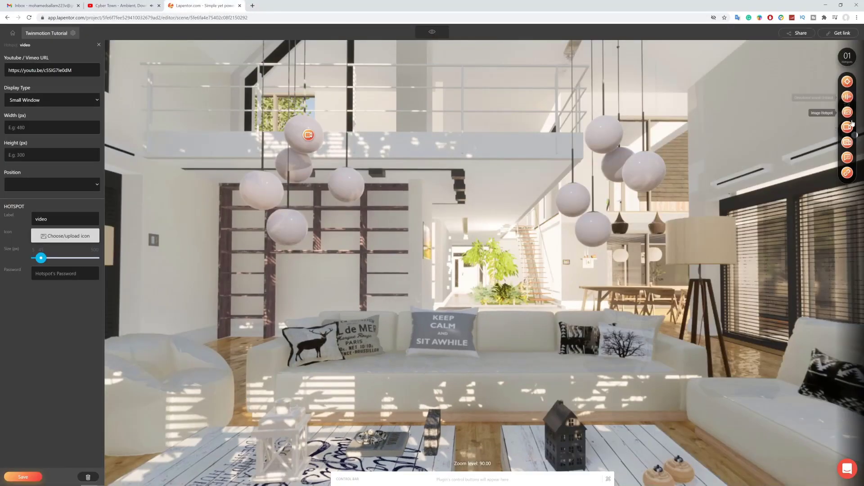
left_click(848, 113)
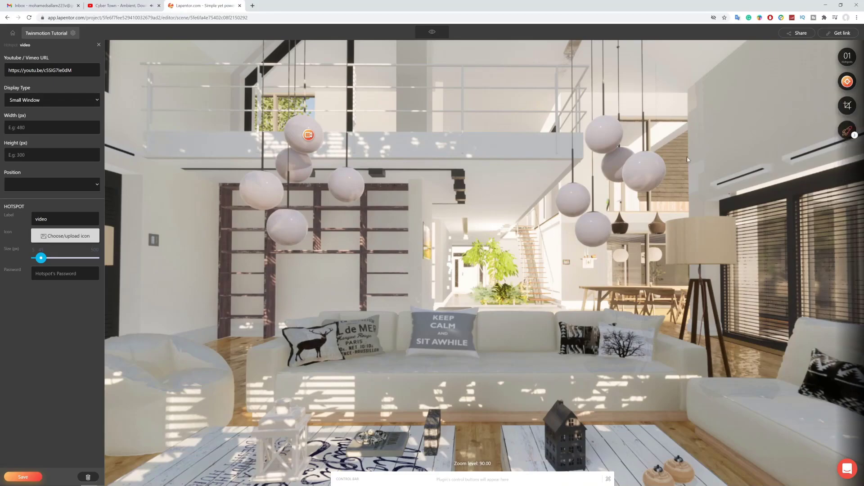
left_click(648, 165)
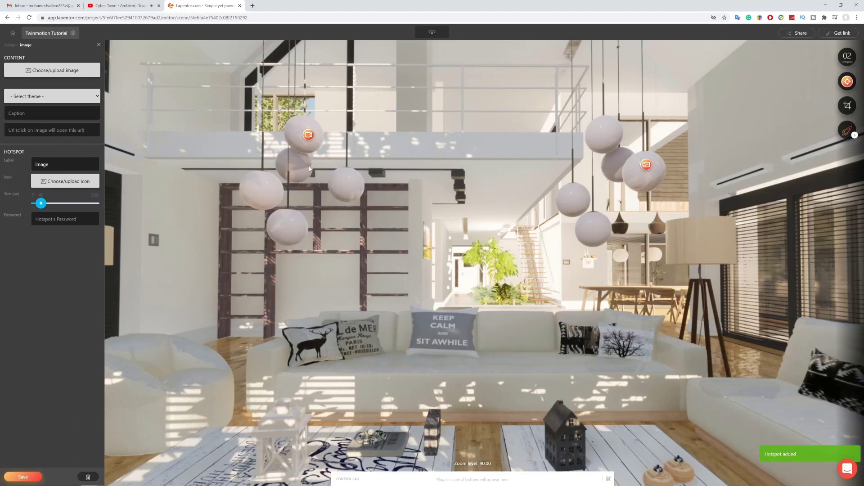
Browse the Power-Ups library's hotspot themes and plugins, and close the library
mouse_move(847, 82)
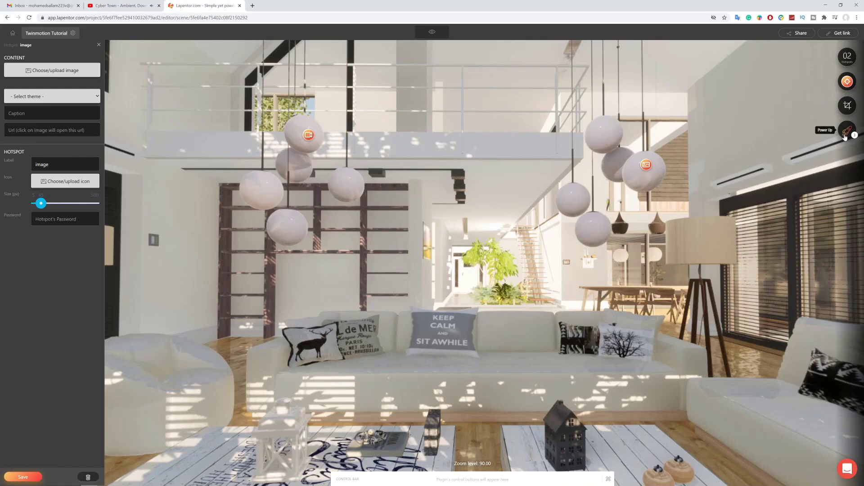
left_click(846, 132)
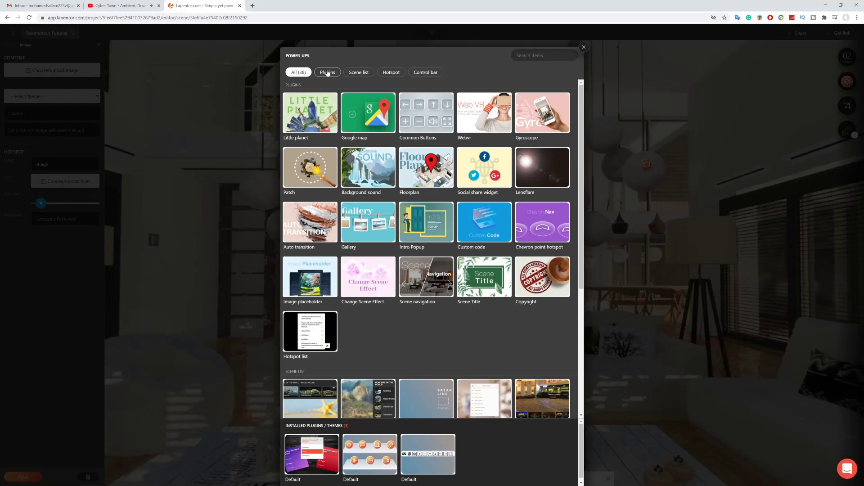
left_click(390, 73)
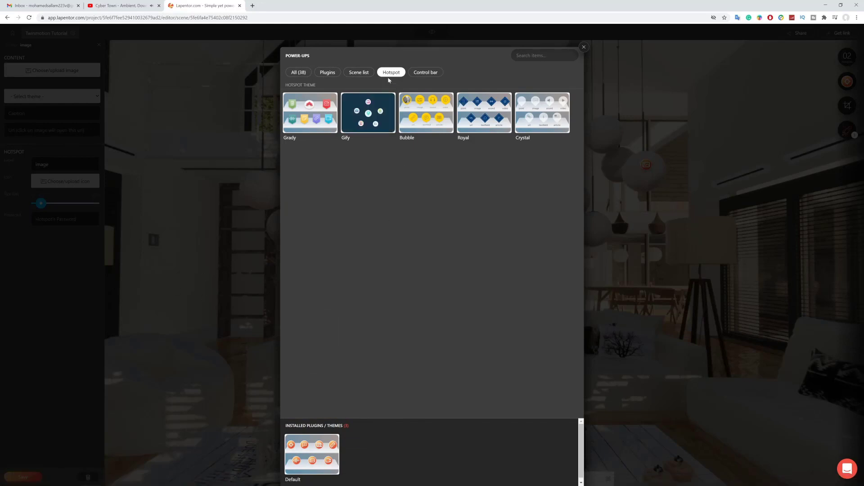
left_click(332, 75)
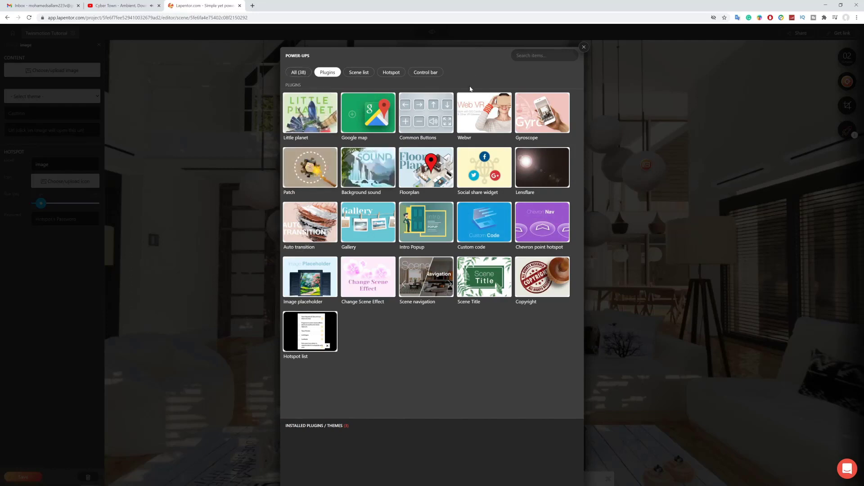
left_click(584, 47)
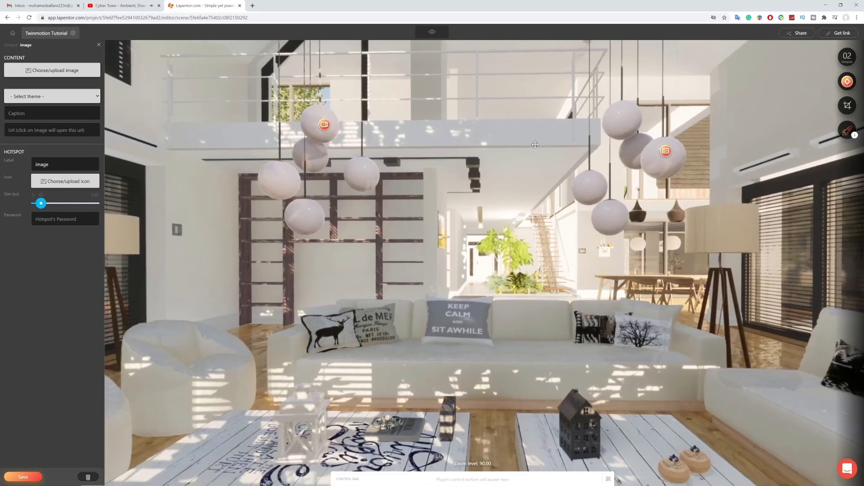
mouse_move(471, 176)
left_mouse_down()
mouse_move(524, 180)
mouse_move(482, 181)
left_mouse_up()
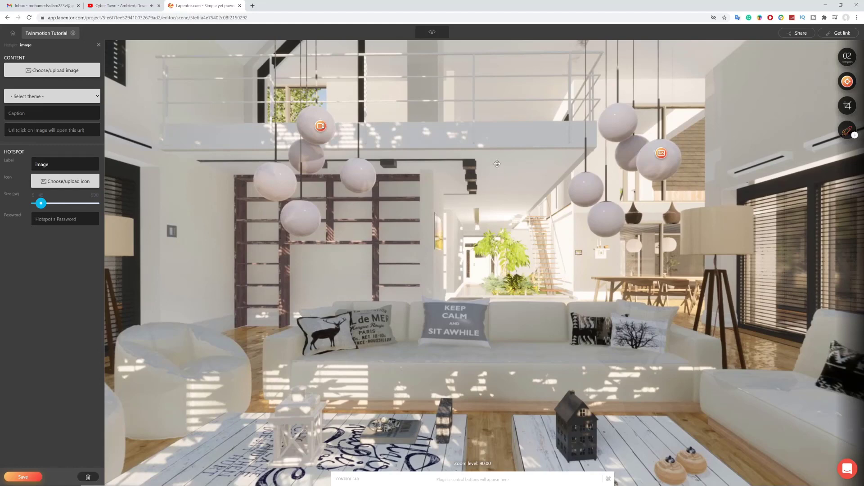
left_click_drag(497, 166, 486, 158)
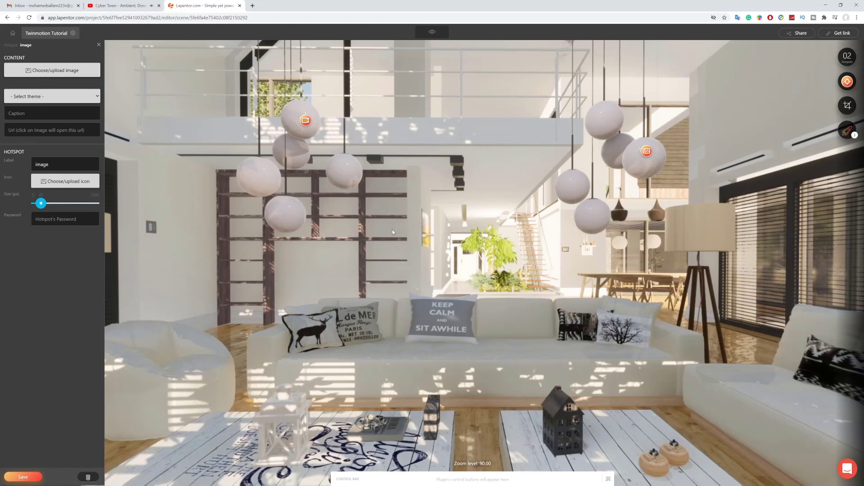
left_click_drag(484, 230, 438, 244)
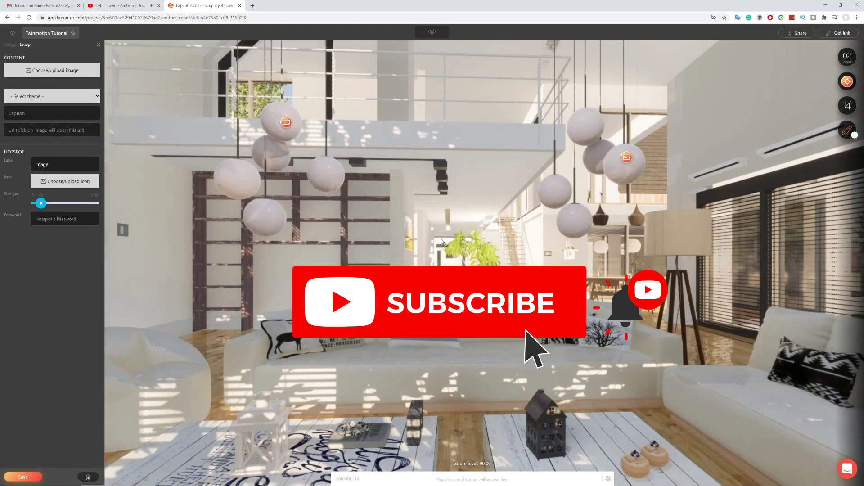
left_click_drag(445, 232, 455, 232)
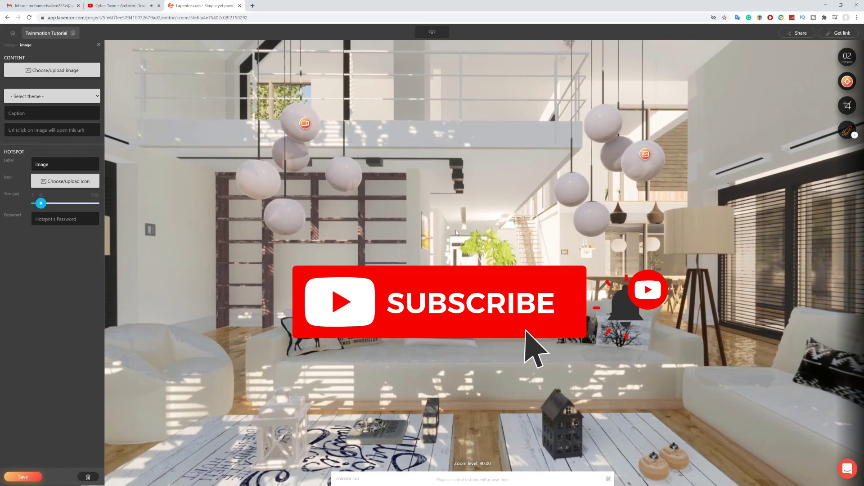